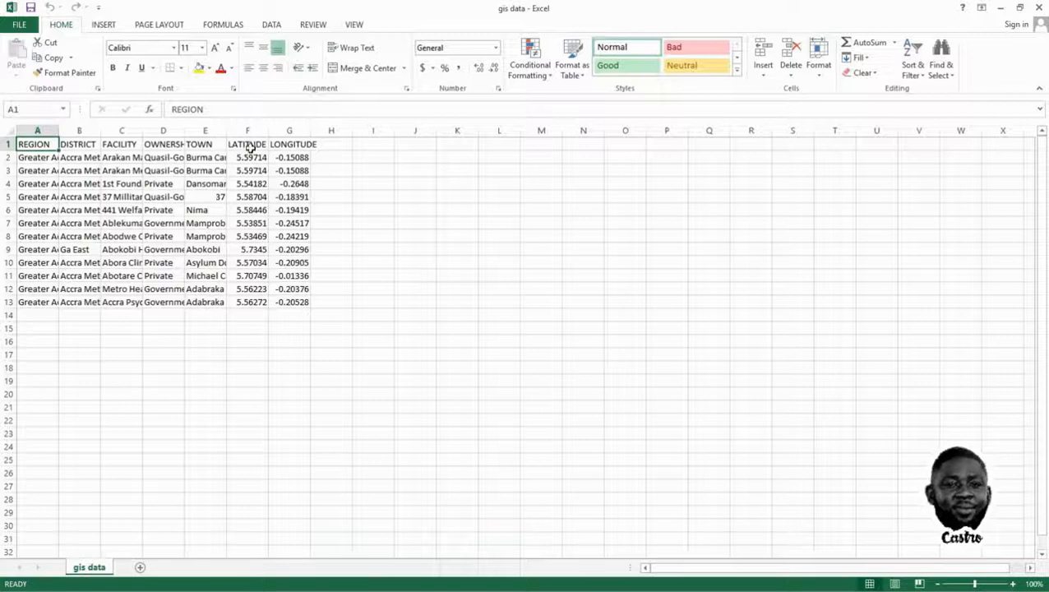
Check the LATITUDE and LONGITUDE columns and the CSV (Comma delimited) save format, and close the gis data workbook
left_click_drag(249, 157, 291, 144)
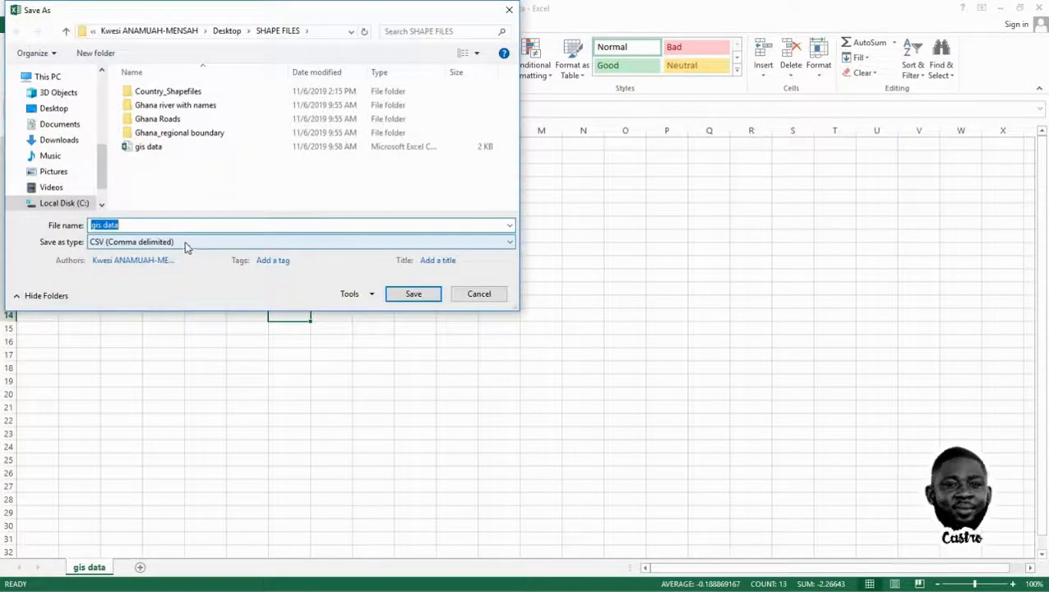
left_click(186, 243)
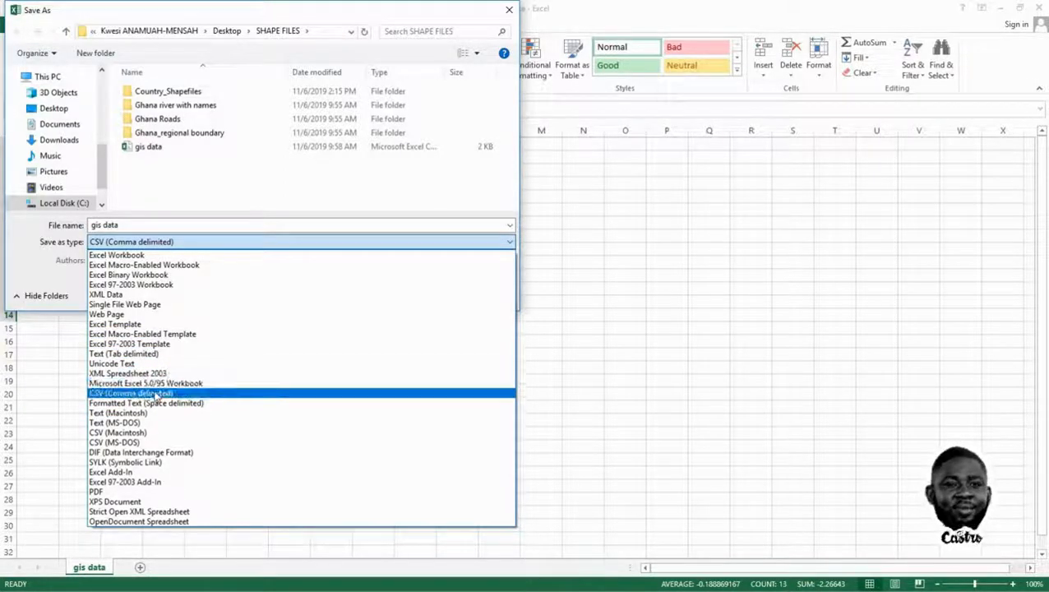
left_click(474, 163)
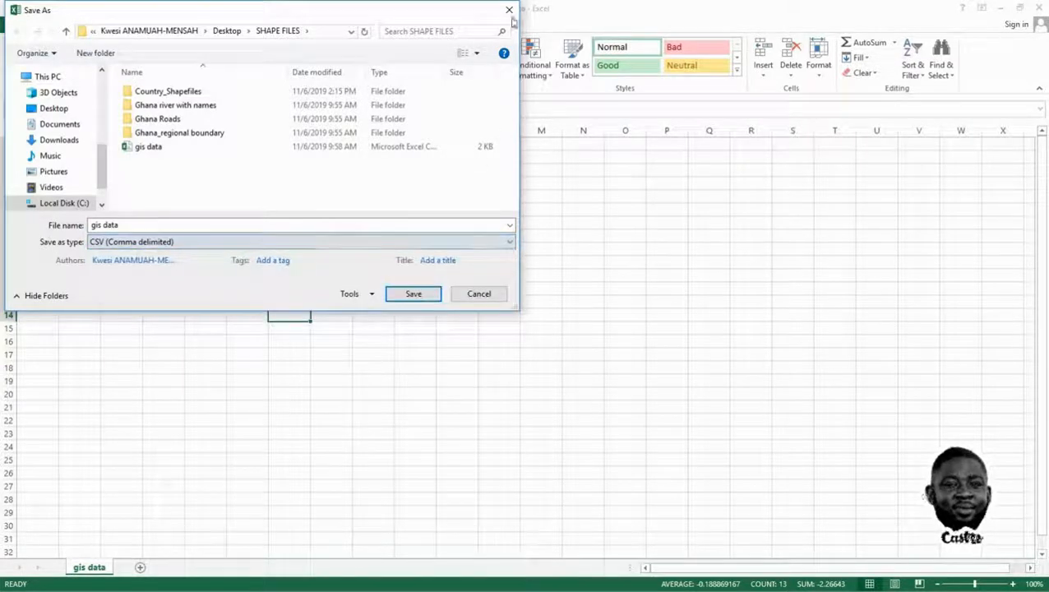
left_click(509, 11)
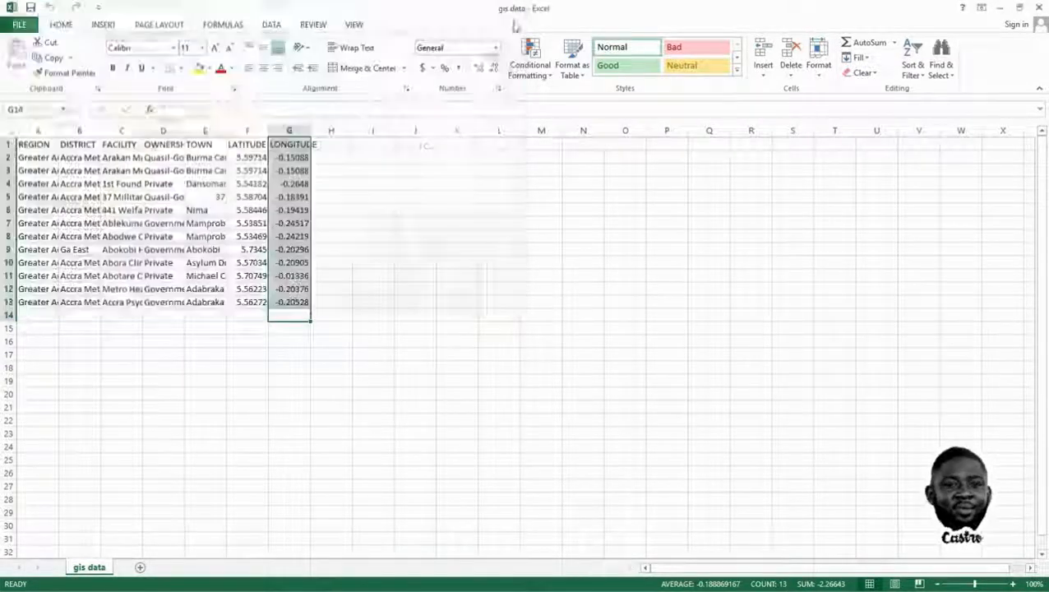
left_click(1037, 9)
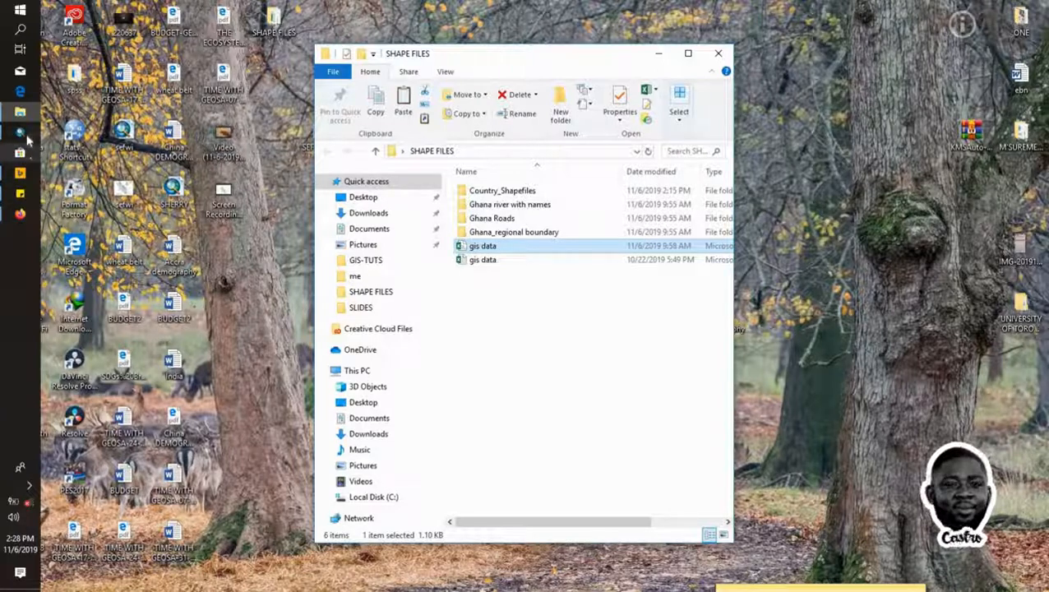
Switch to ArcMap and create a new blank map document, discarding the changes to the open district map
left_click(27, 140)
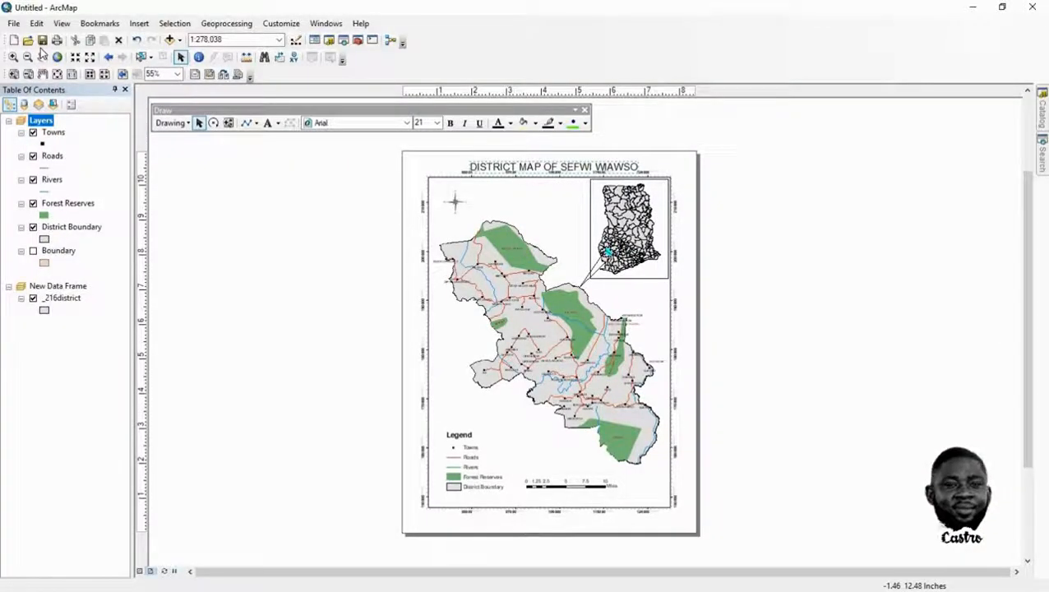
left_click(14, 23)
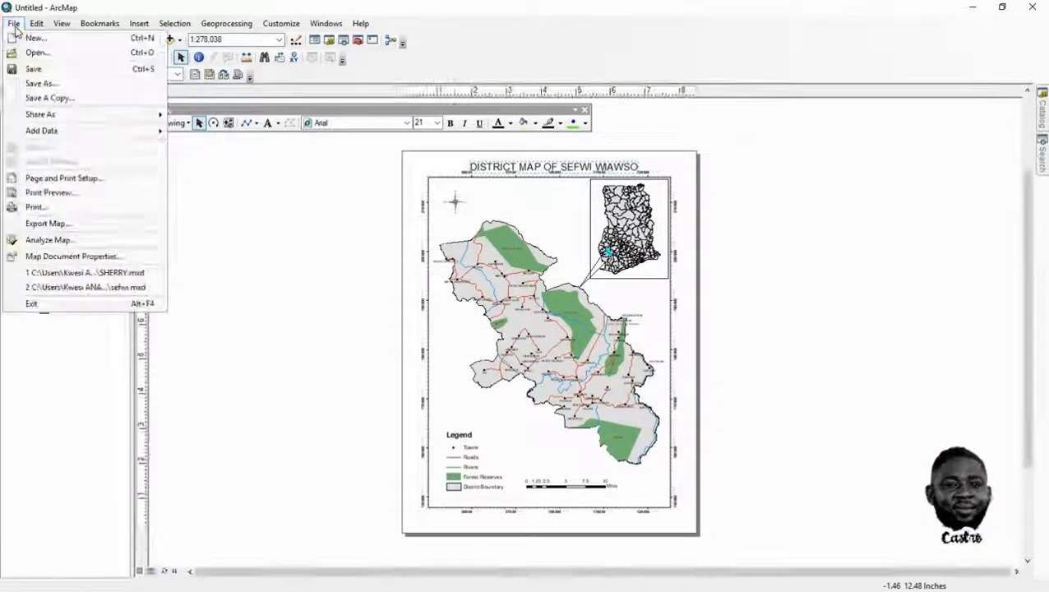
left_click(34, 39)
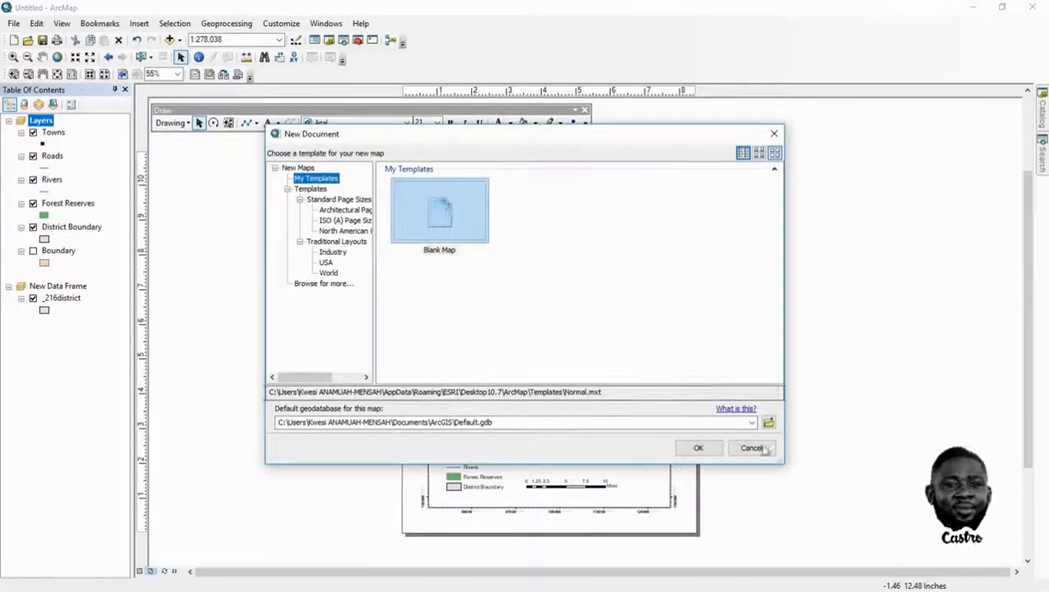
left_click(706, 454)
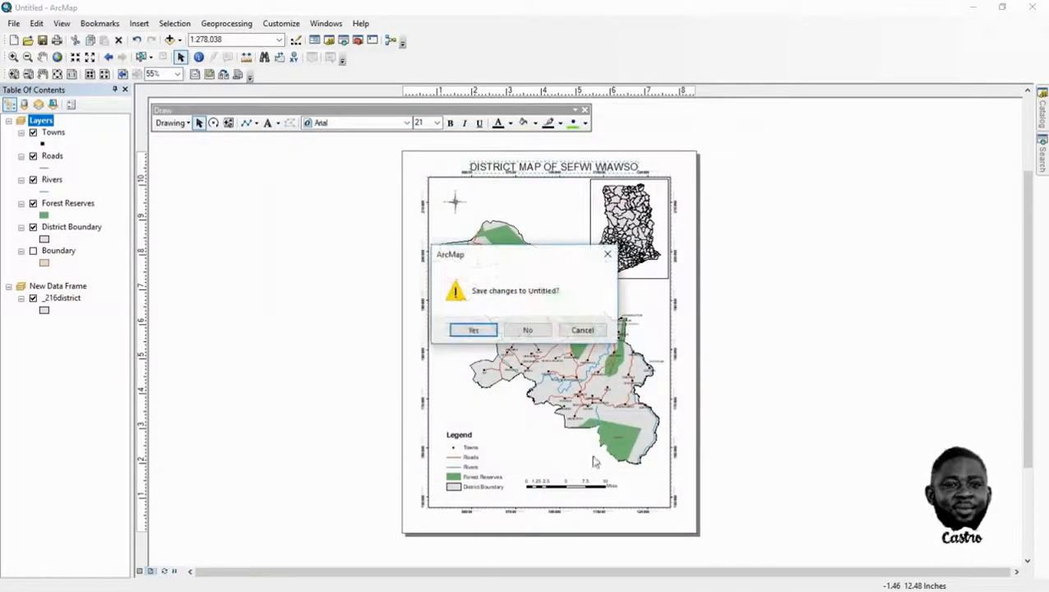
left_click(527, 331)
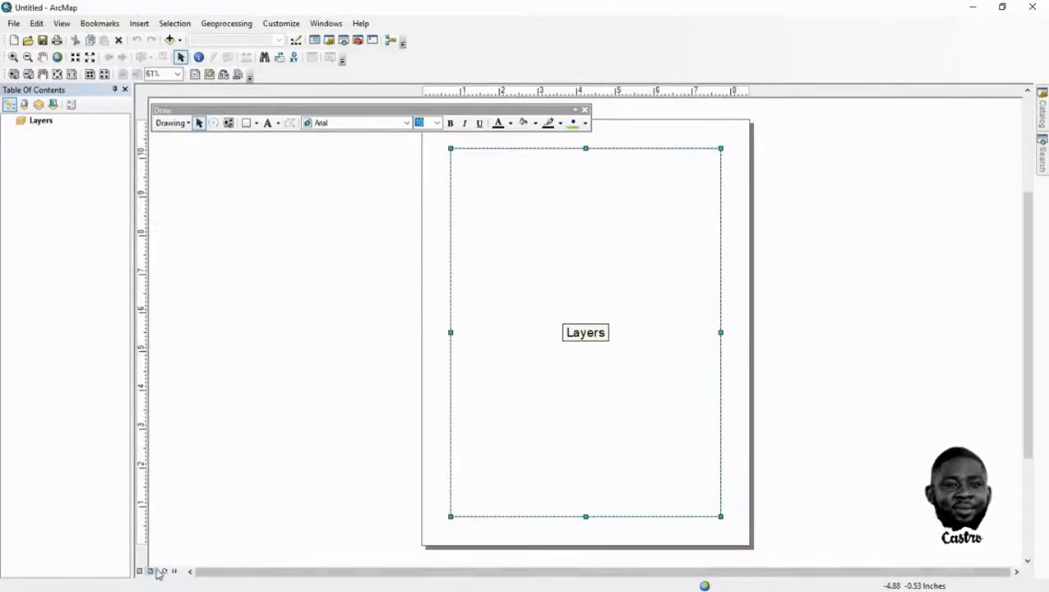
Show the blank map in data view and hide the floating Draw tools
left_click(139, 571)
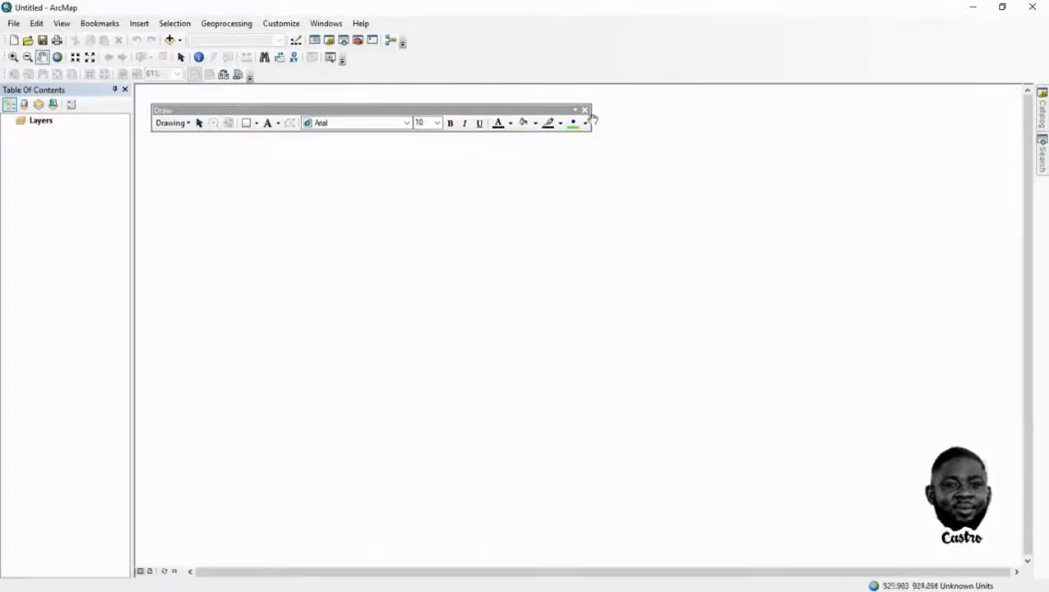
left_click(583, 110)
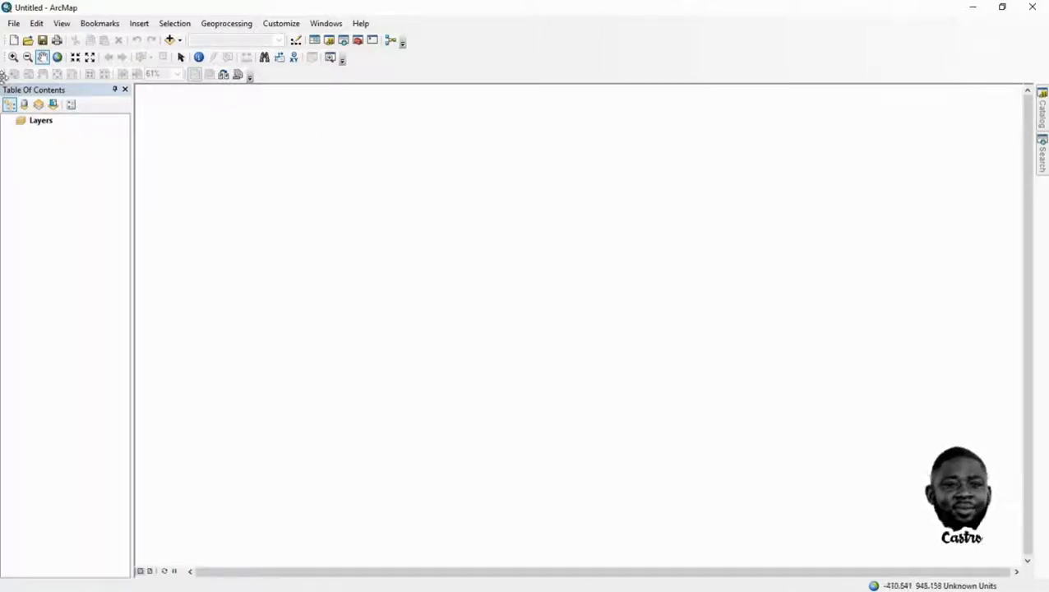
Start Add XY Data for the empty map and browse for the table containing the coordinates
left_click(14, 25)
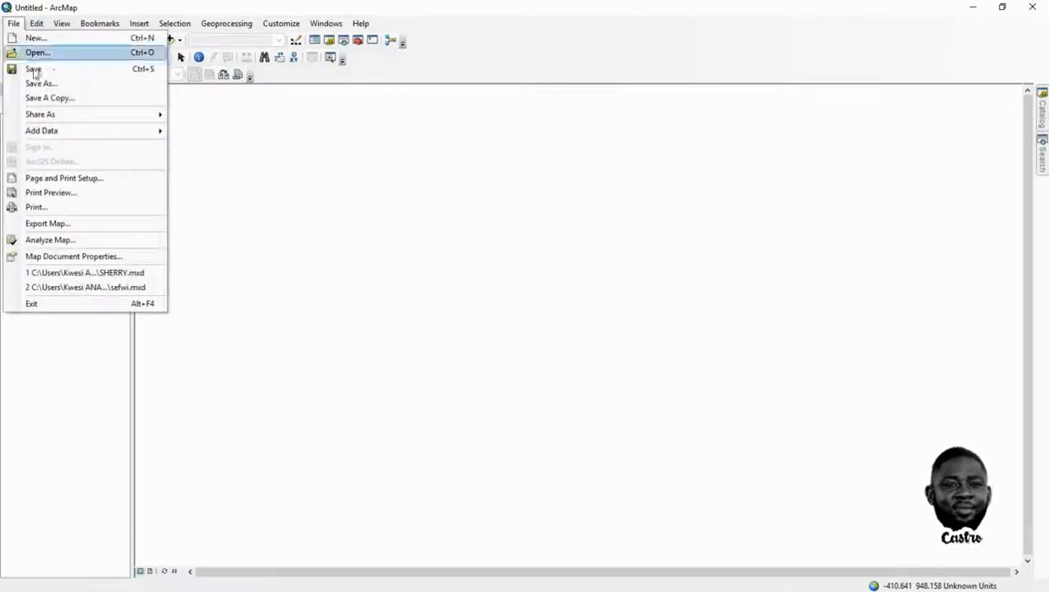
mouse_move(132, 133)
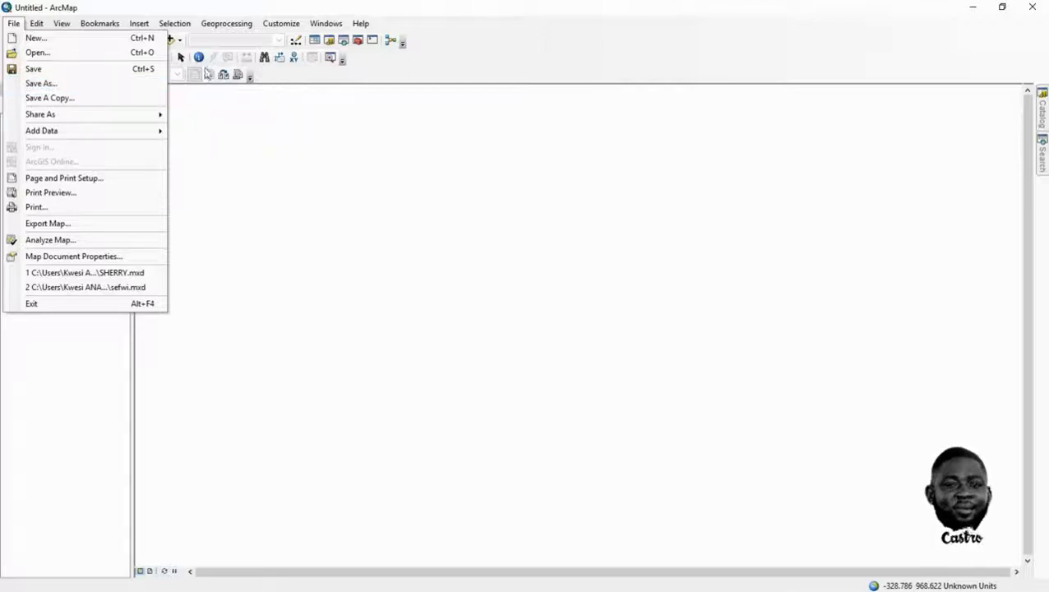
left_click(11, 22)
left_click(11, 23)
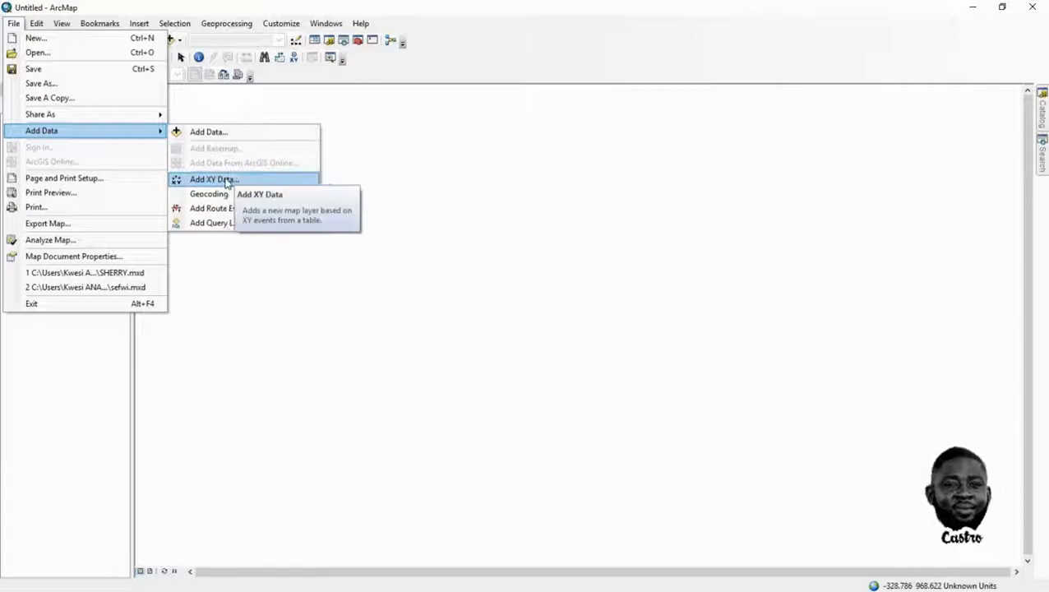
left_click(213, 181)
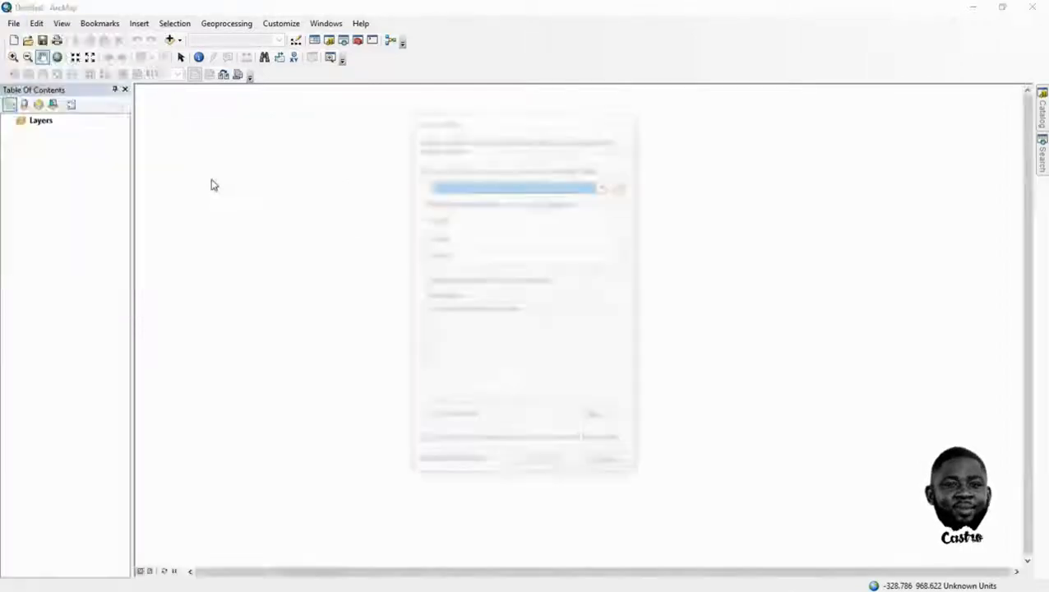
left_click(623, 186)
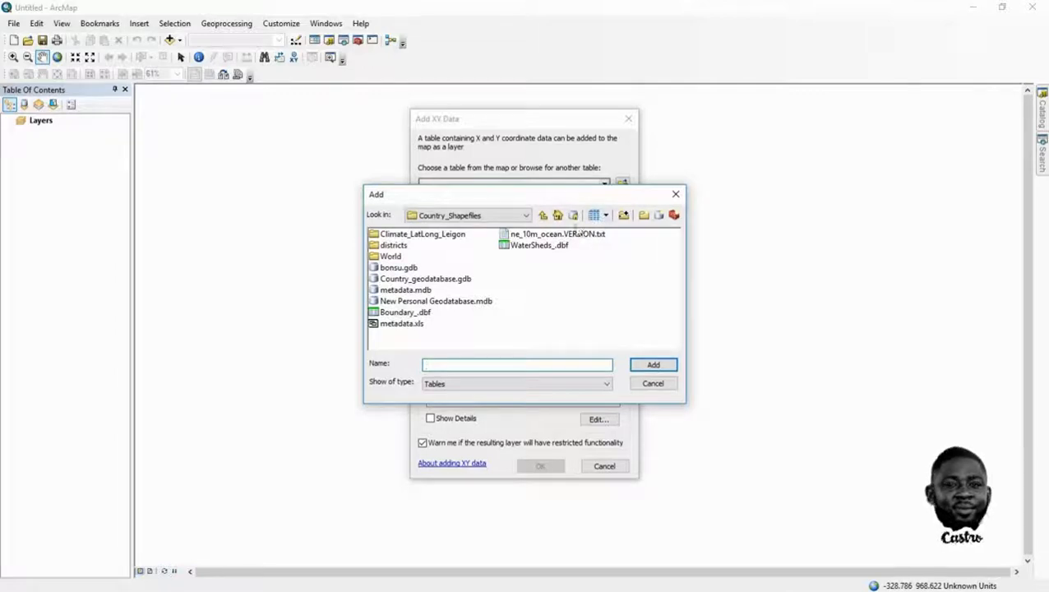
Connect to the SHAPE FILES folder on the desktop and choose gis data.csv from it as the coordinate table
left_click(525, 216)
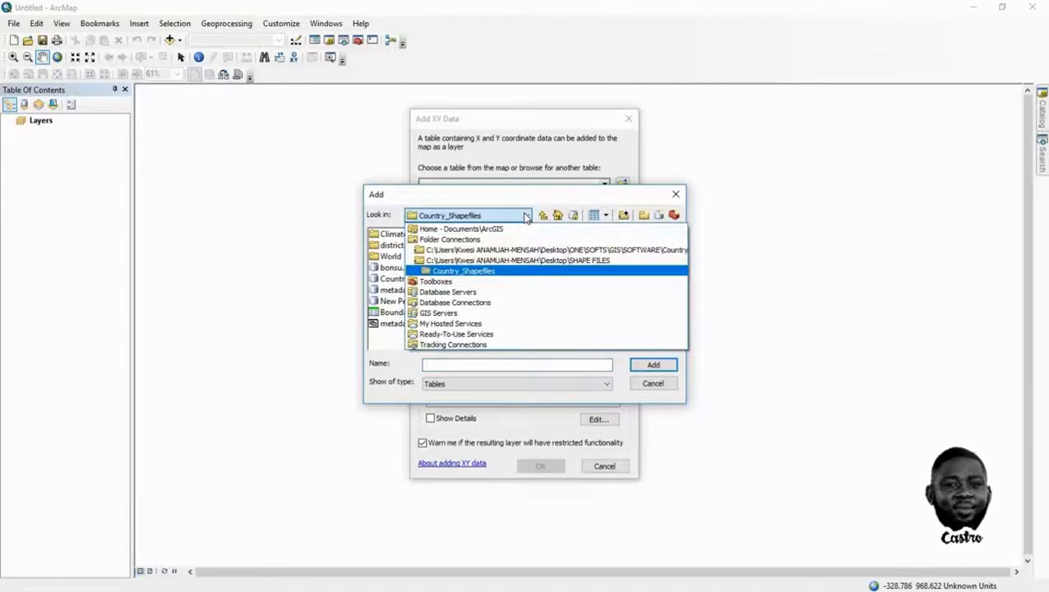
left_click(526, 216)
left_click(623, 215)
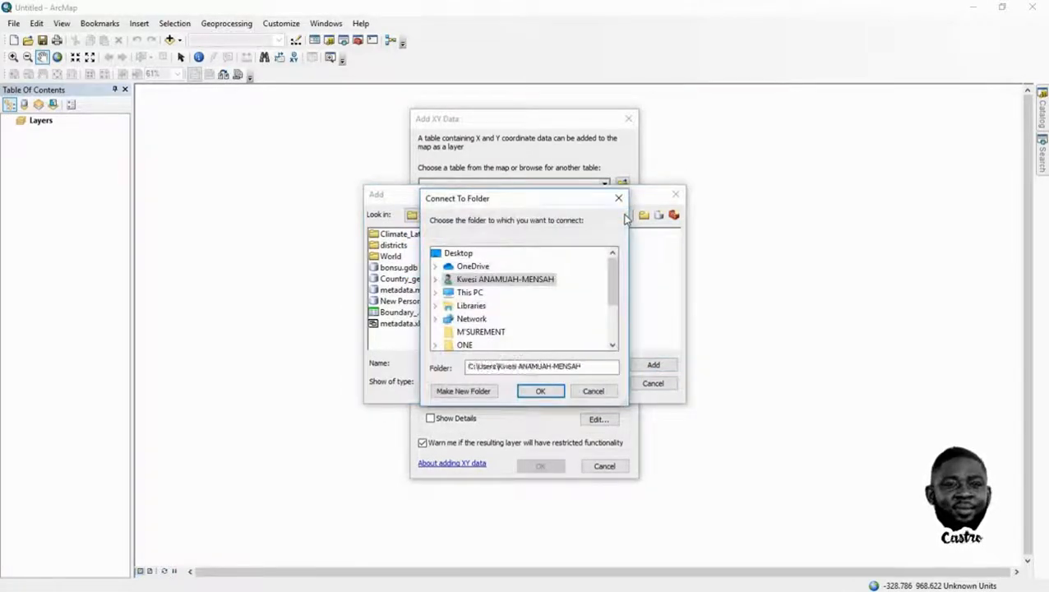
left_click_drag(614, 292, 617, 312)
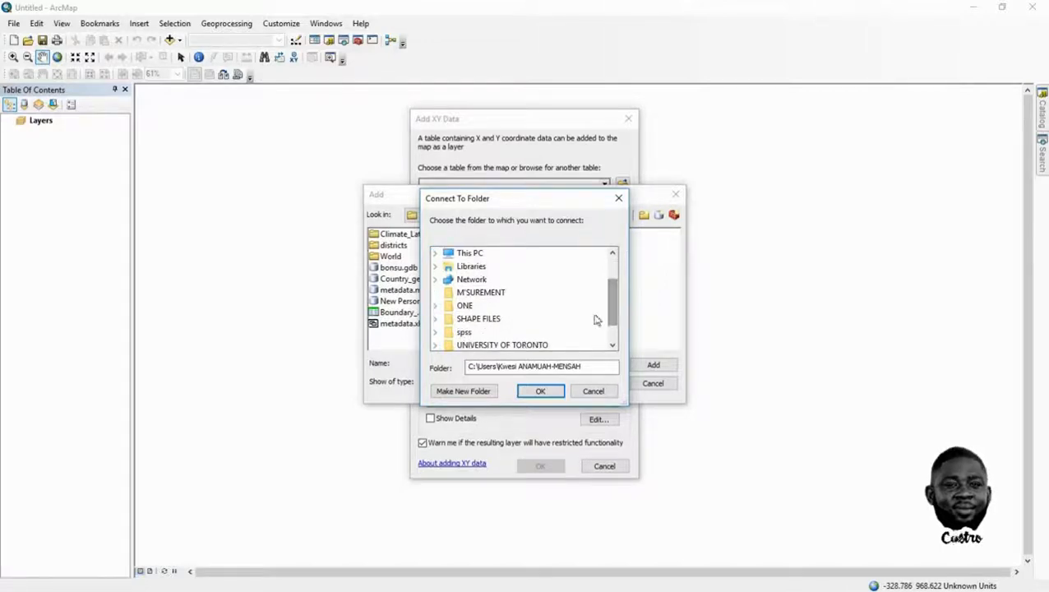
double_click(479, 320)
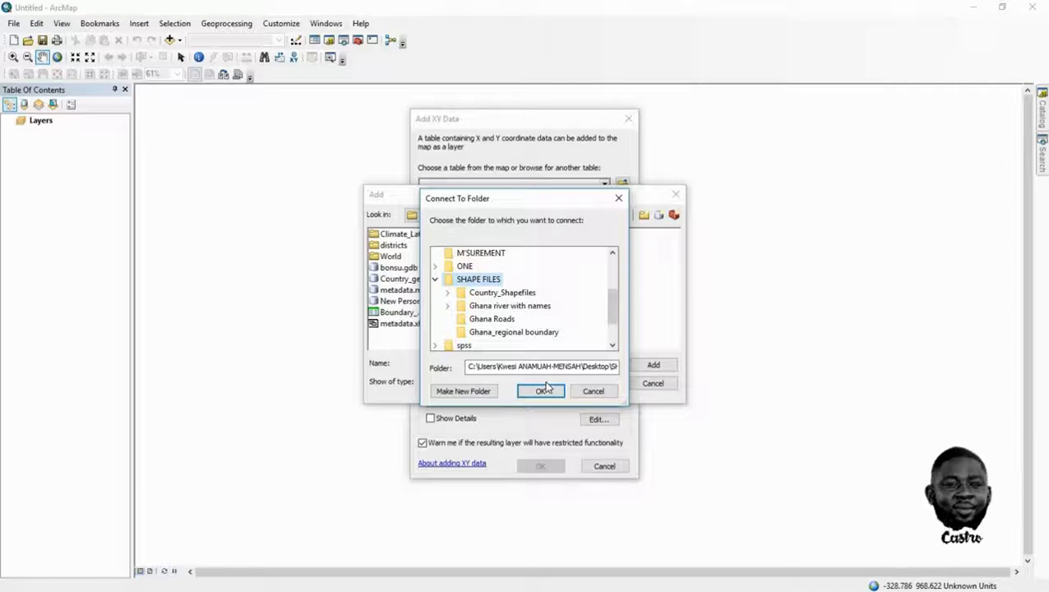
left_click(544, 390)
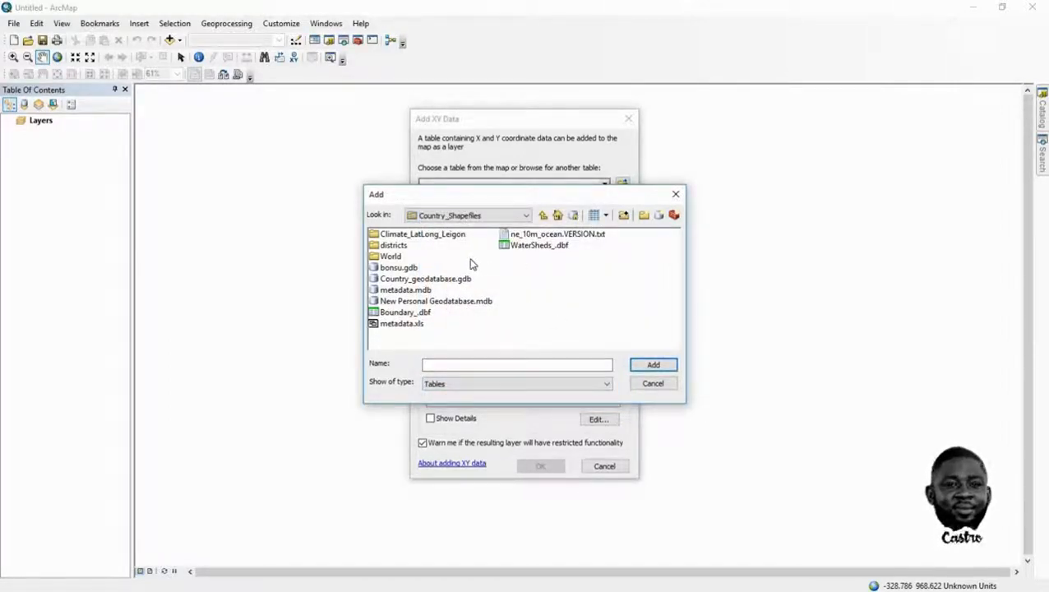
left_click(543, 215)
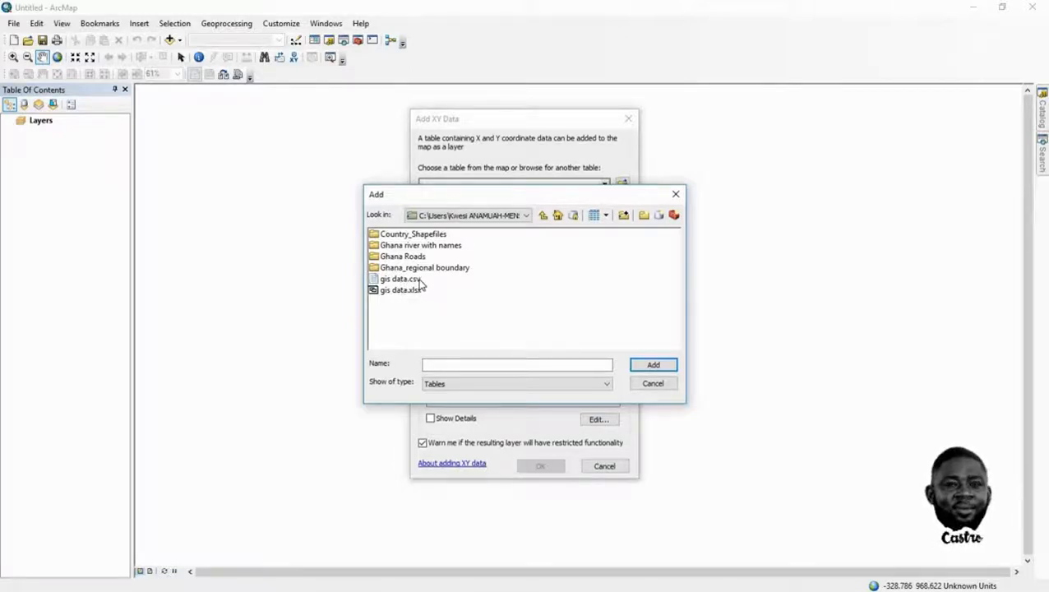
double_click(395, 280)
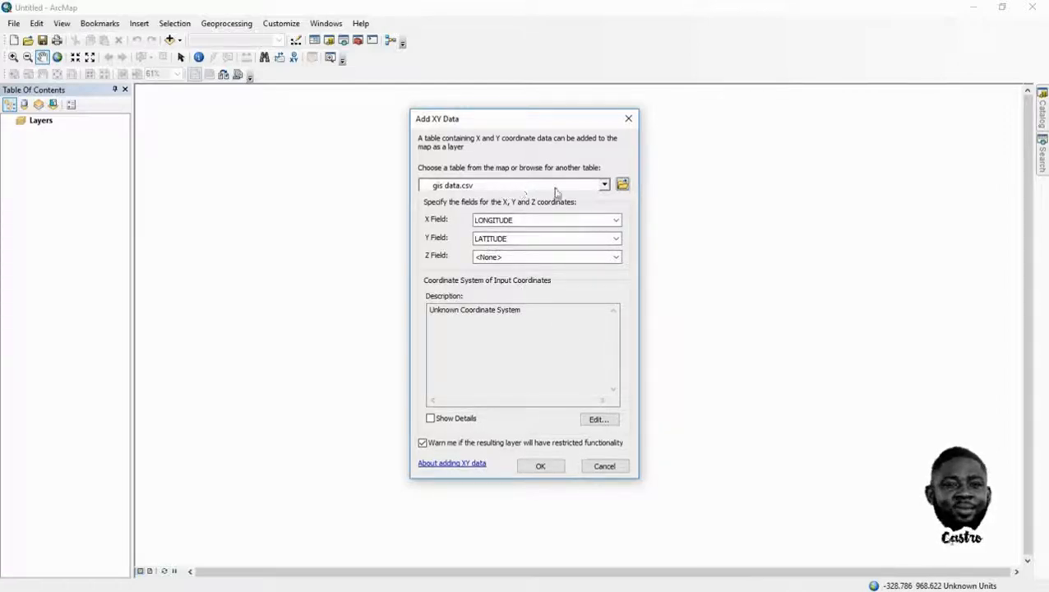
Set the input coordinate system to the geographic World system WGS 1984 and add the XY points to the map
left_click(597, 420)
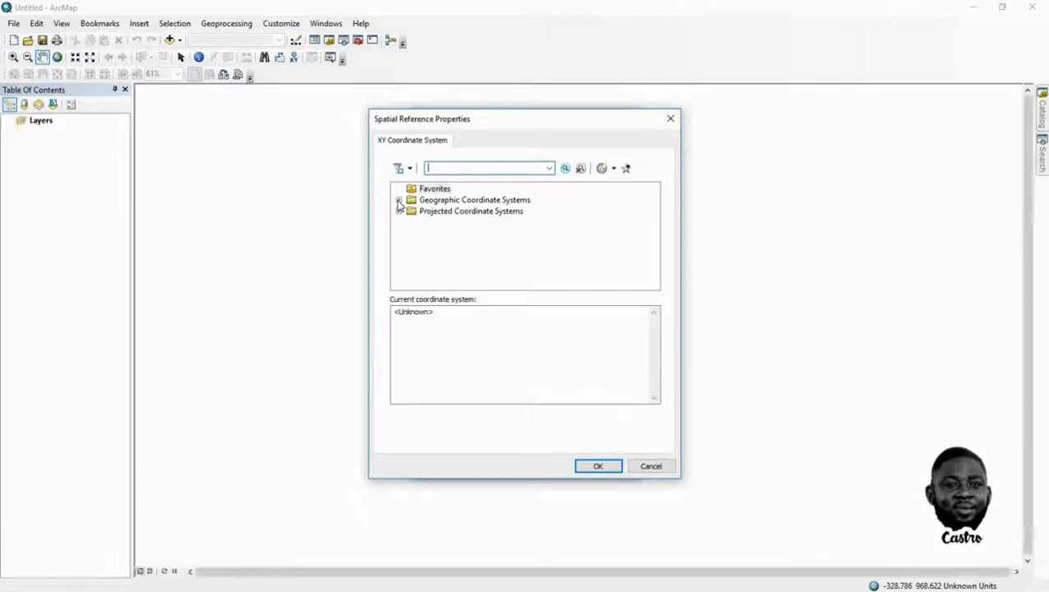
left_click(400, 201)
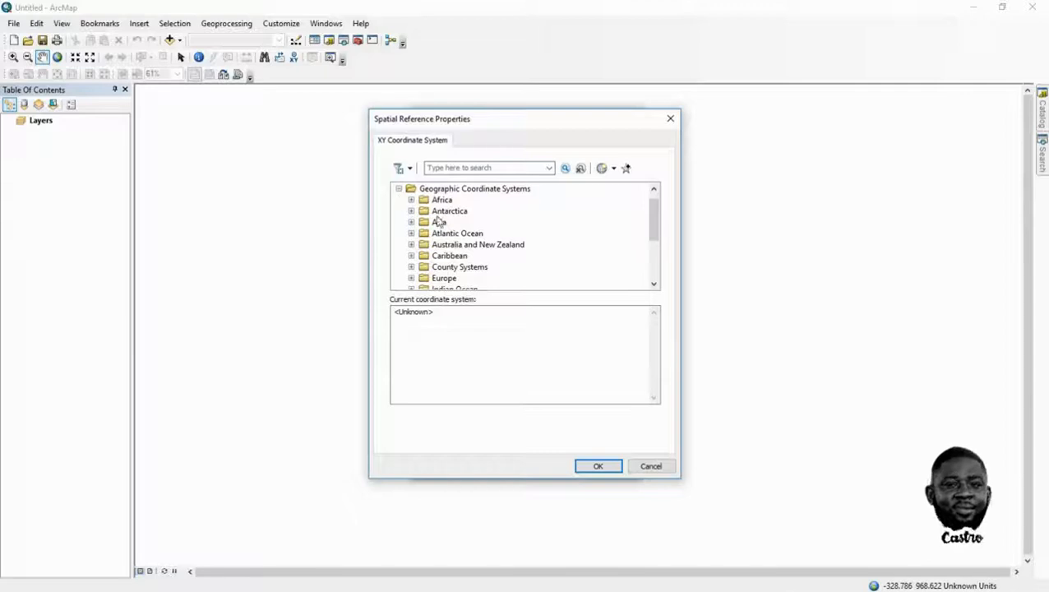
scroll(453, 257, "down", 3)
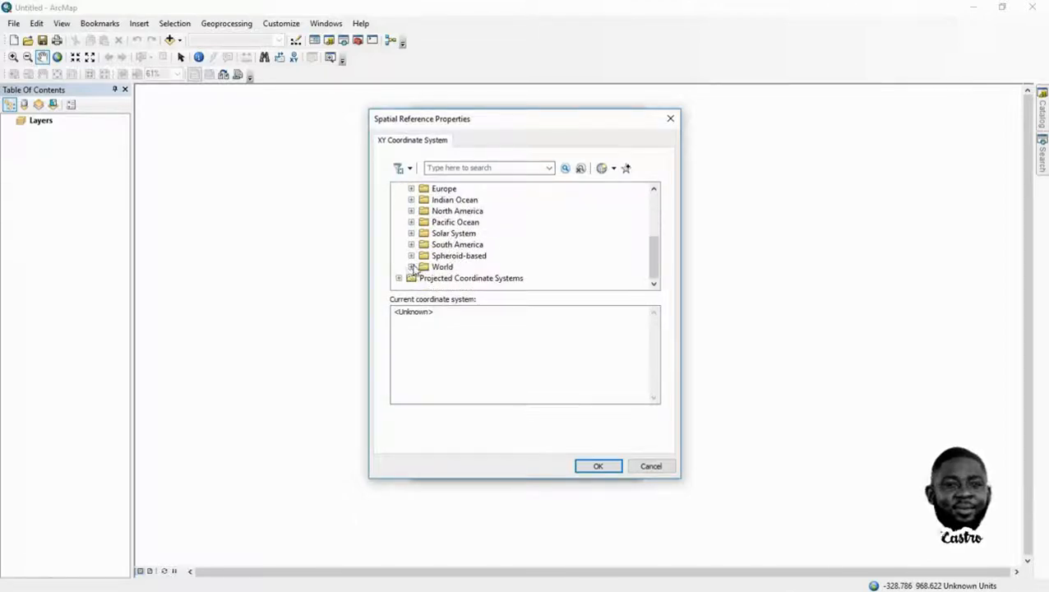
left_click(412, 267)
scroll(497, 246, "down", 5)
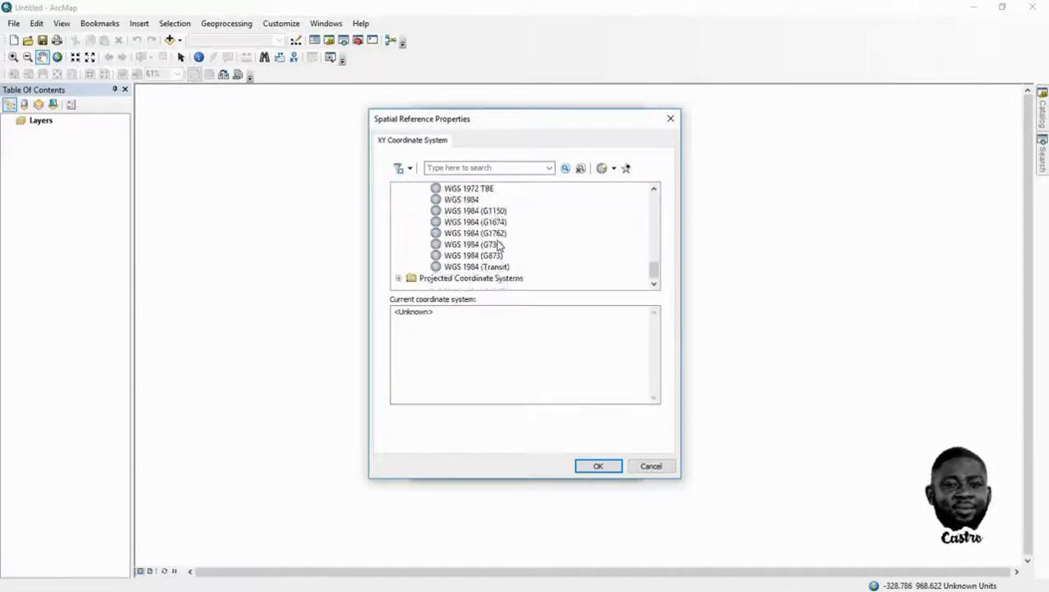
scroll(498, 246, "up", 2)
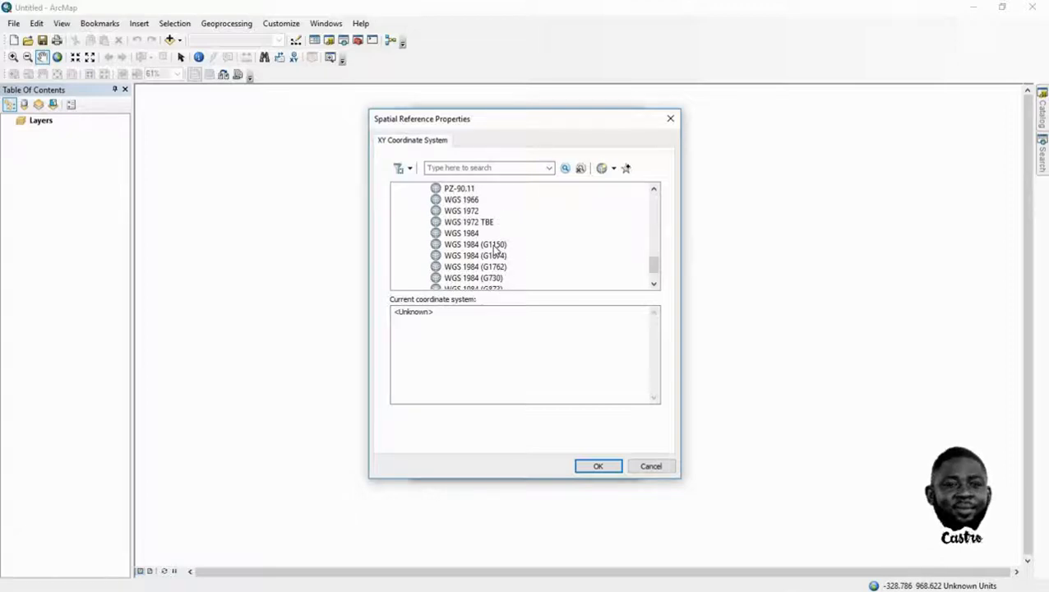
left_click(462, 234)
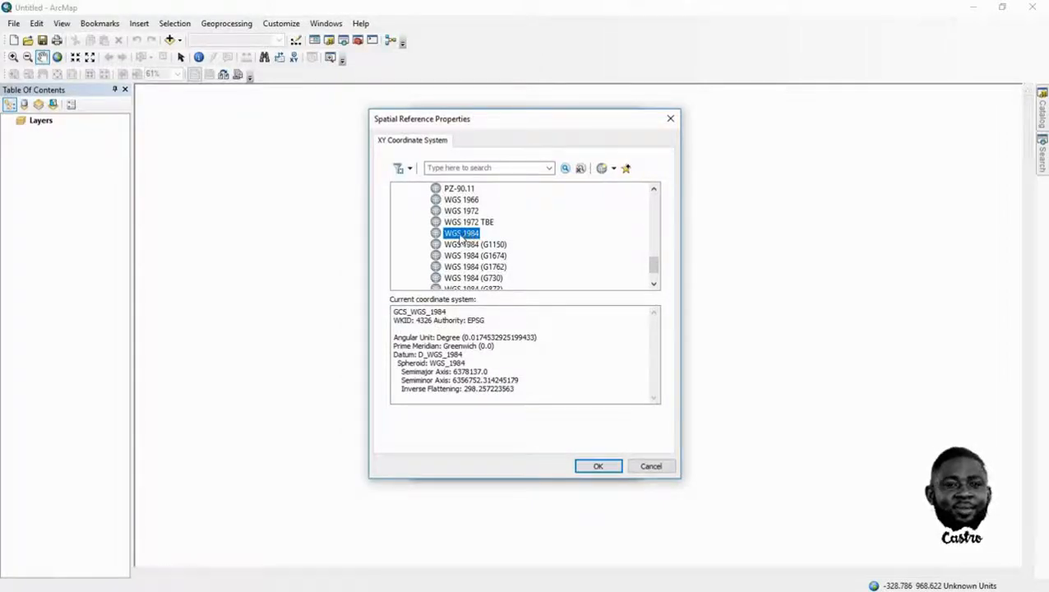
left_click(613, 468)
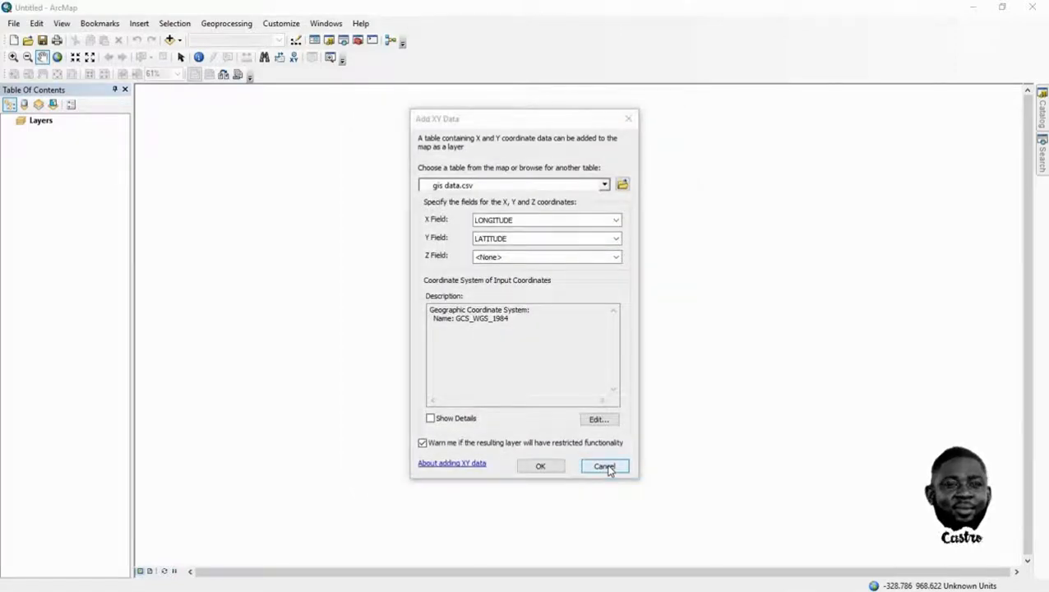
left_click(539, 466)
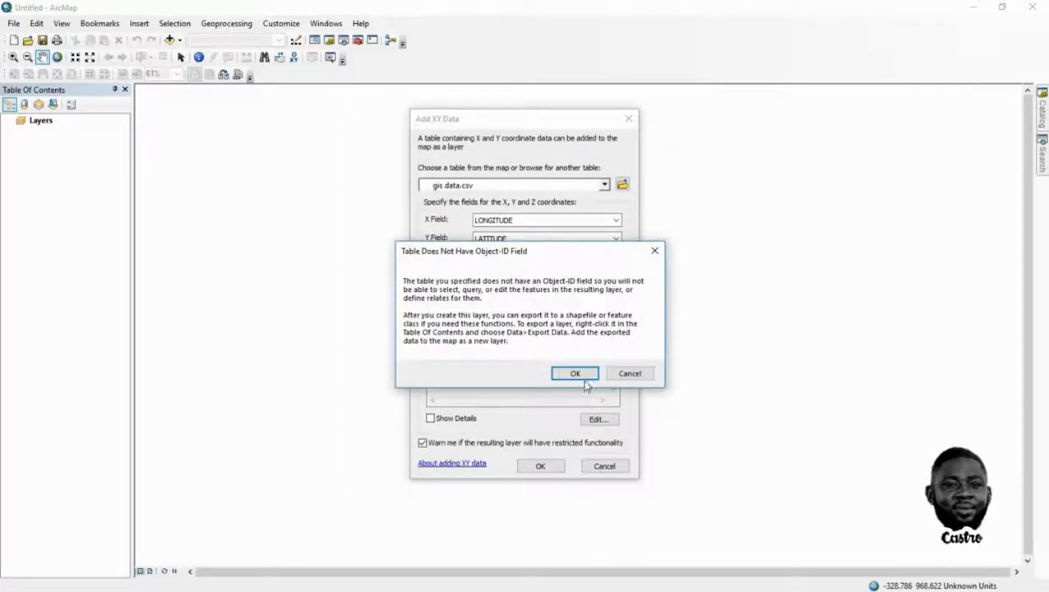
left_click(582, 374)
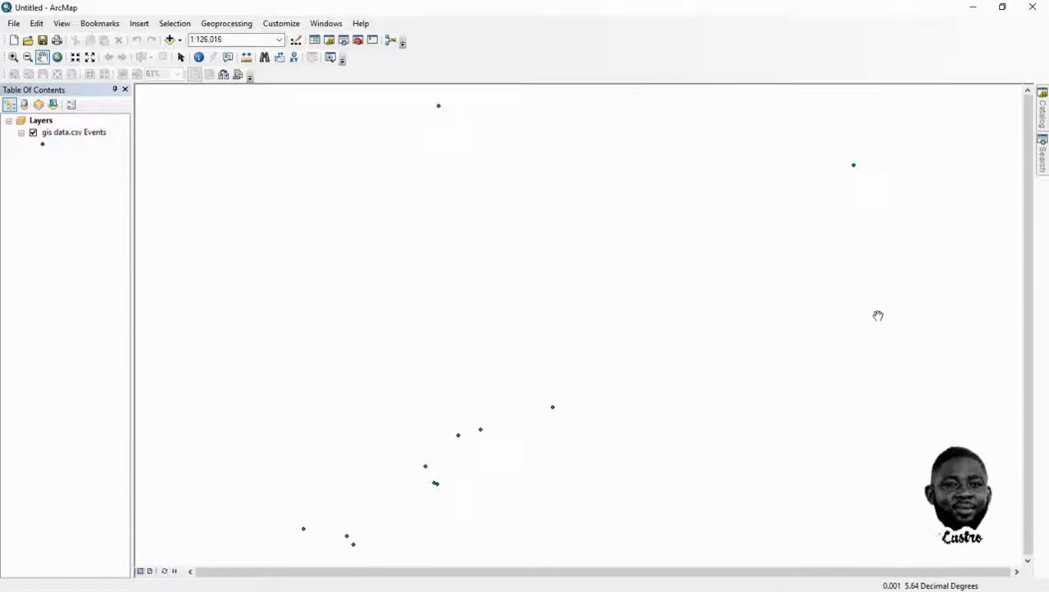
Export all gis data.csv Events features using the layer's source coordinate system, add the output to the map, and hide the events layer
right_click(52, 122)
right_click(43, 132)
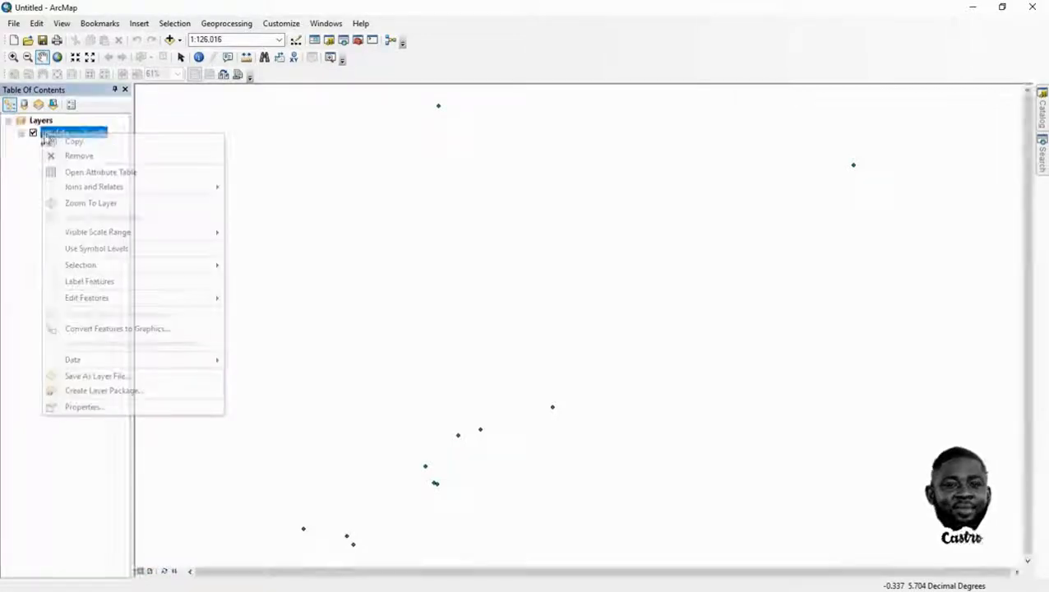
mouse_move(150, 364)
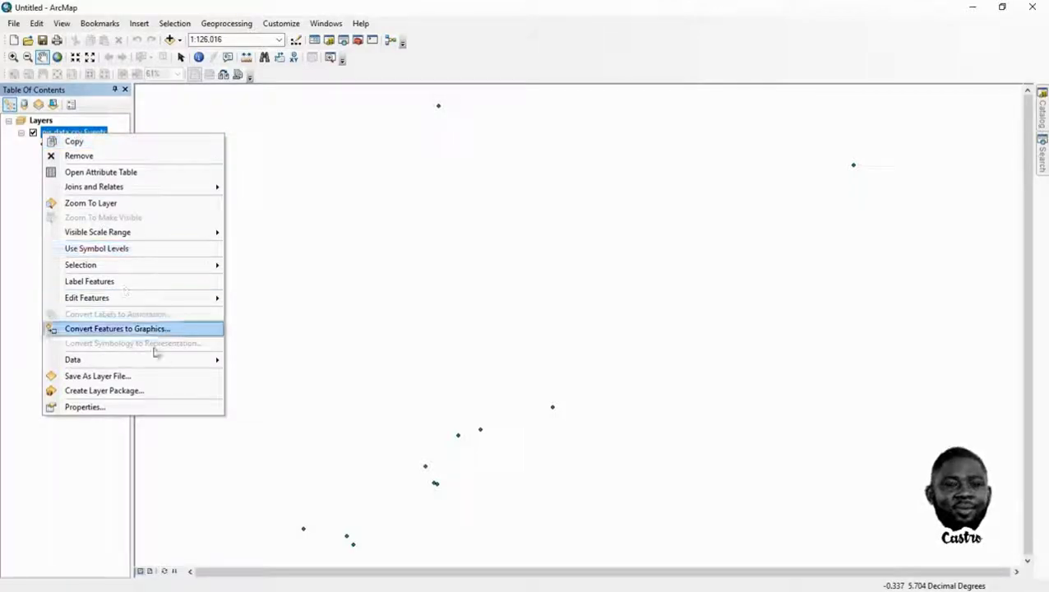
mouse_move(201, 366)
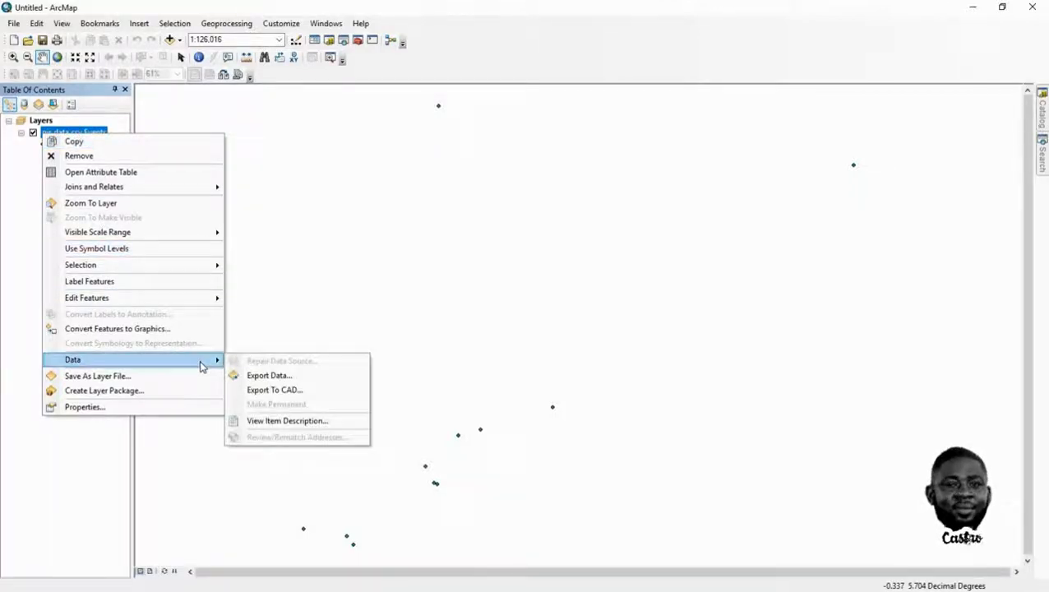
left_click(269, 375)
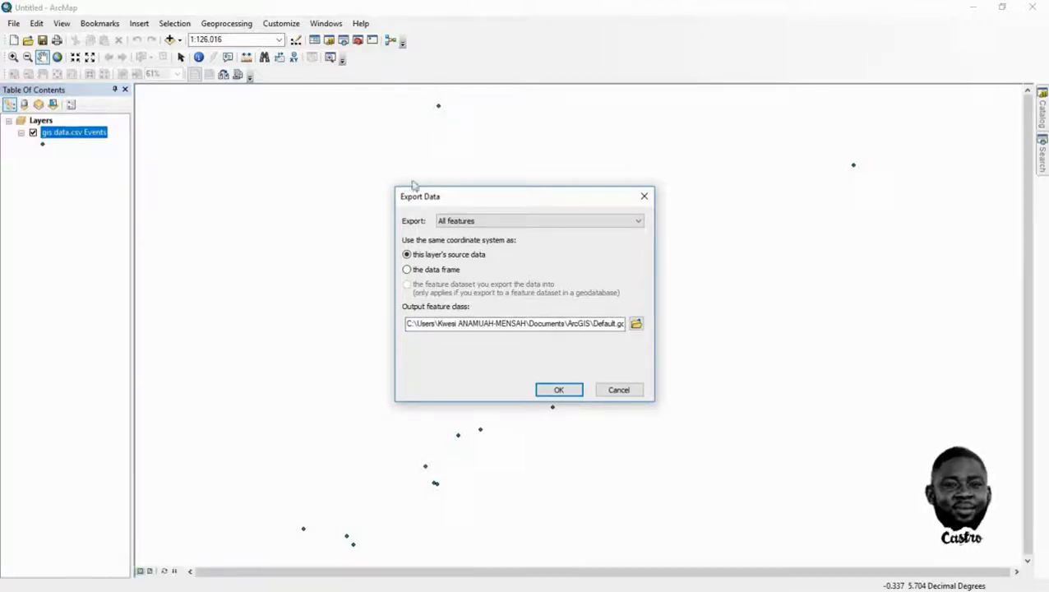
left_click(558, 389)
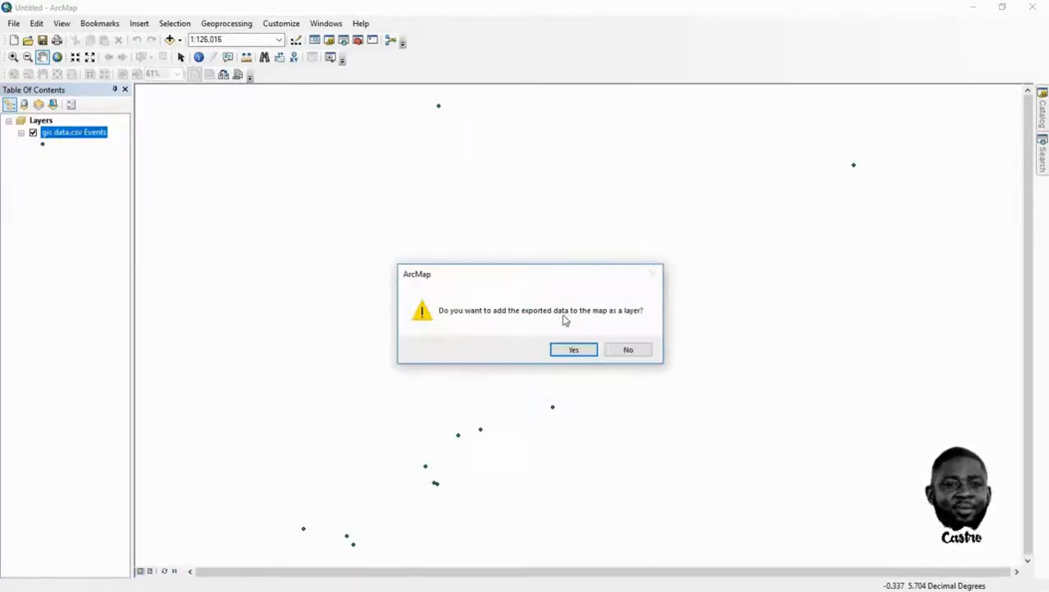
left_click(571, 352)
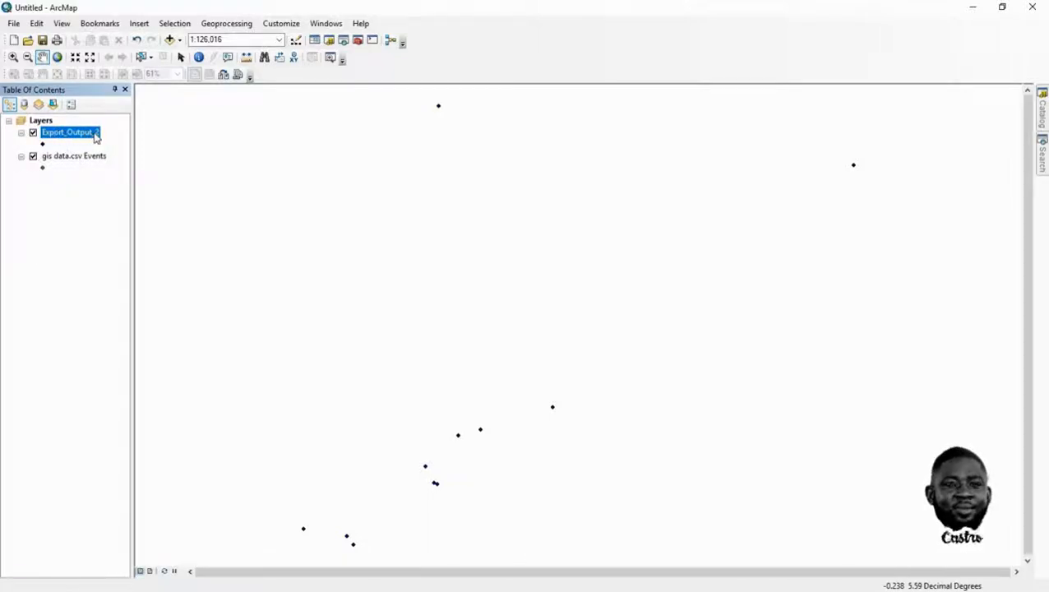
left_click(33, 157)
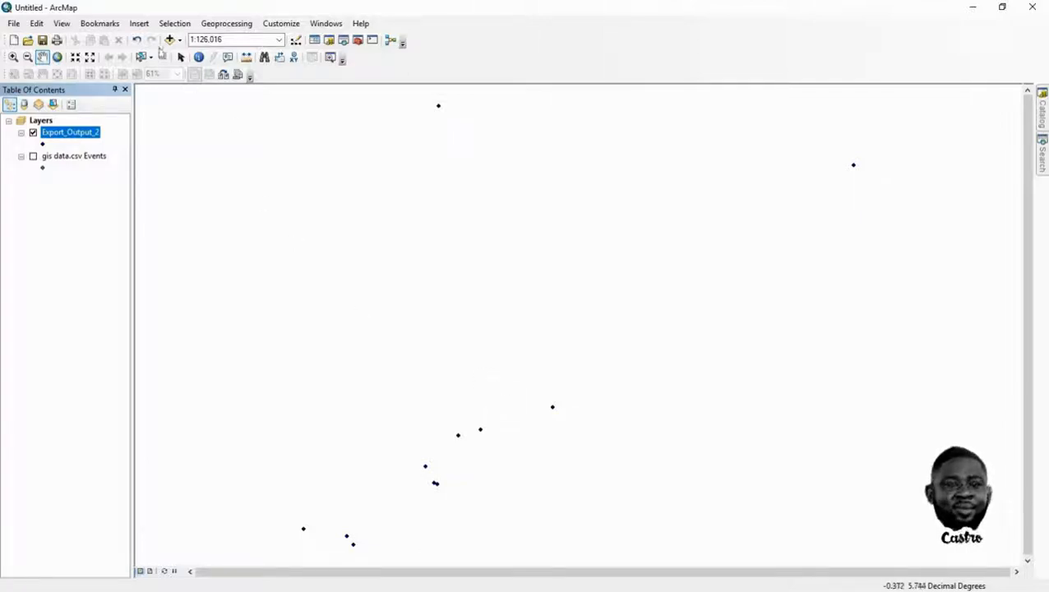
Add the Regions.shp shapefile from the Country_Shapefiles folder to the map
left_click(178, 40)
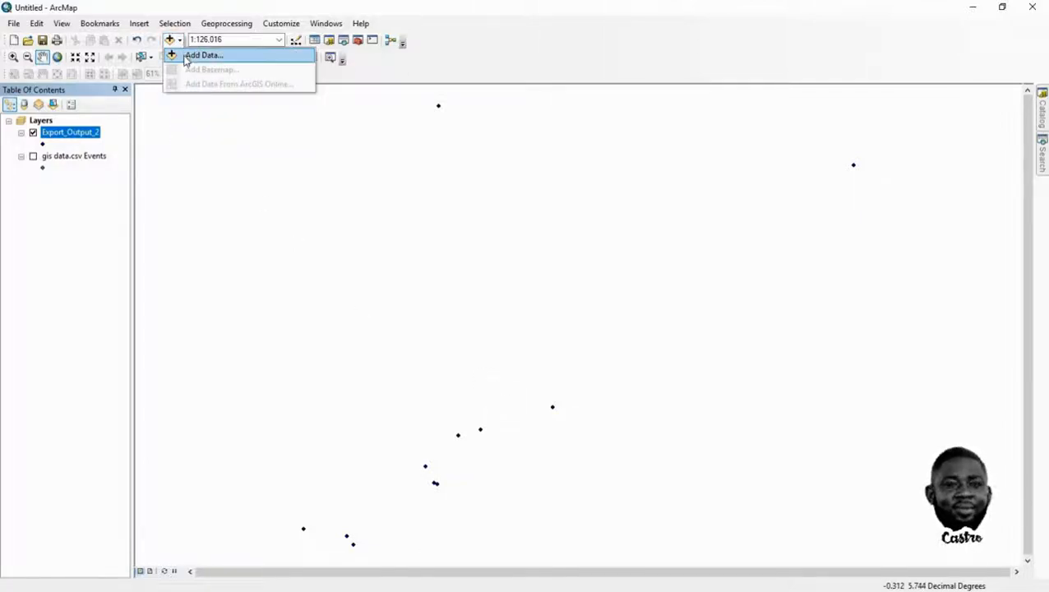
left_click(201, 55)
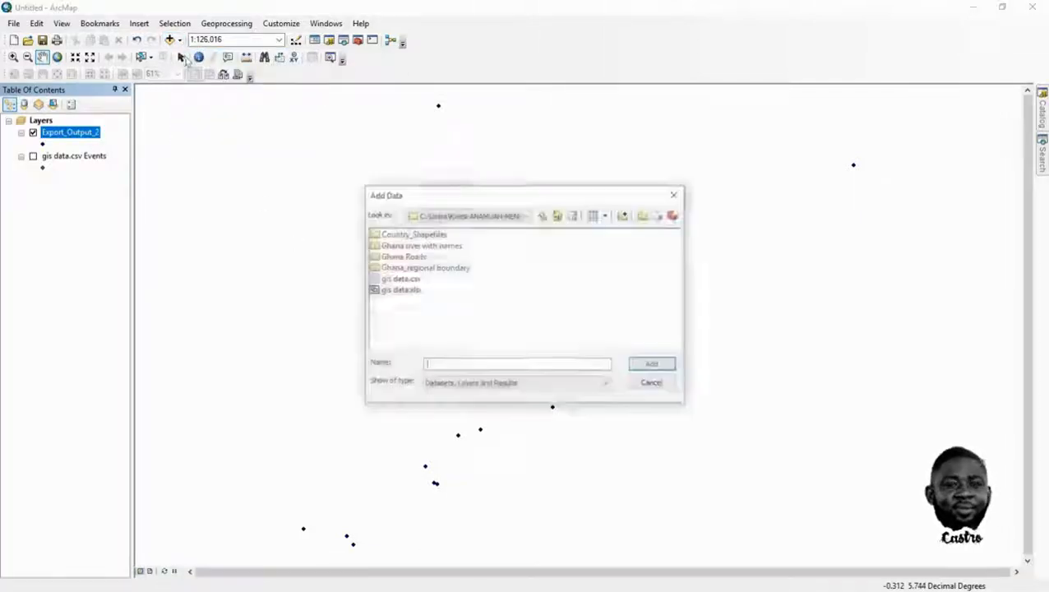
double_click(412, 234)
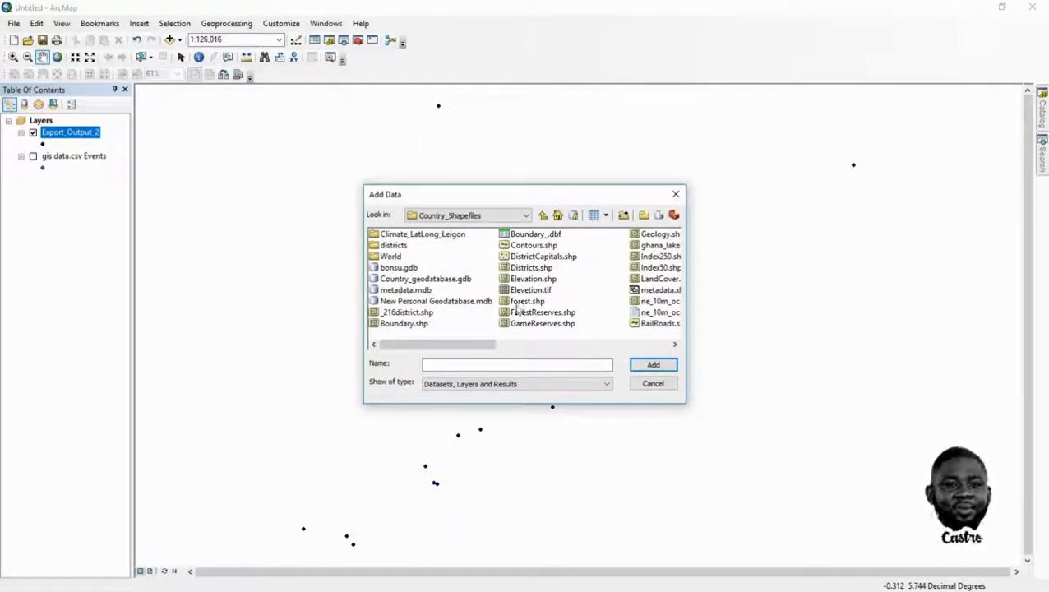
left_click(510, 349)
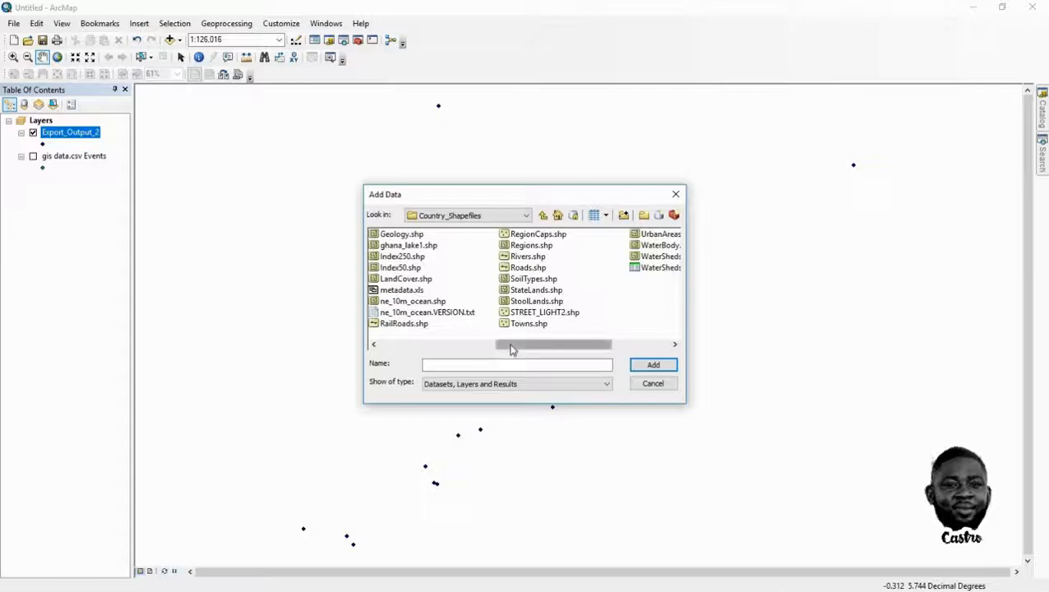
double_click(541, 248)
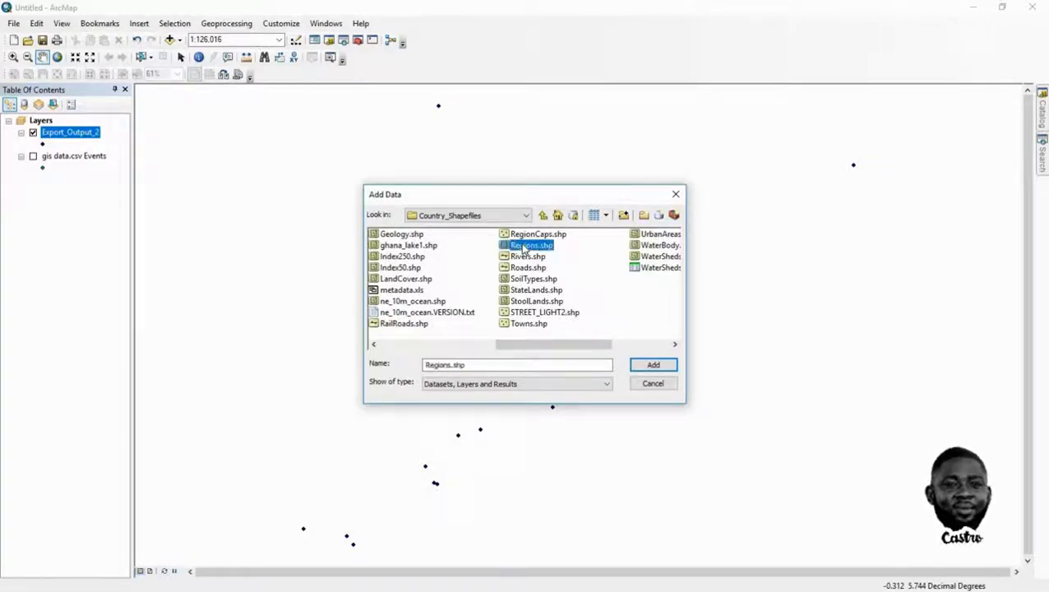
left_click(629, 412)
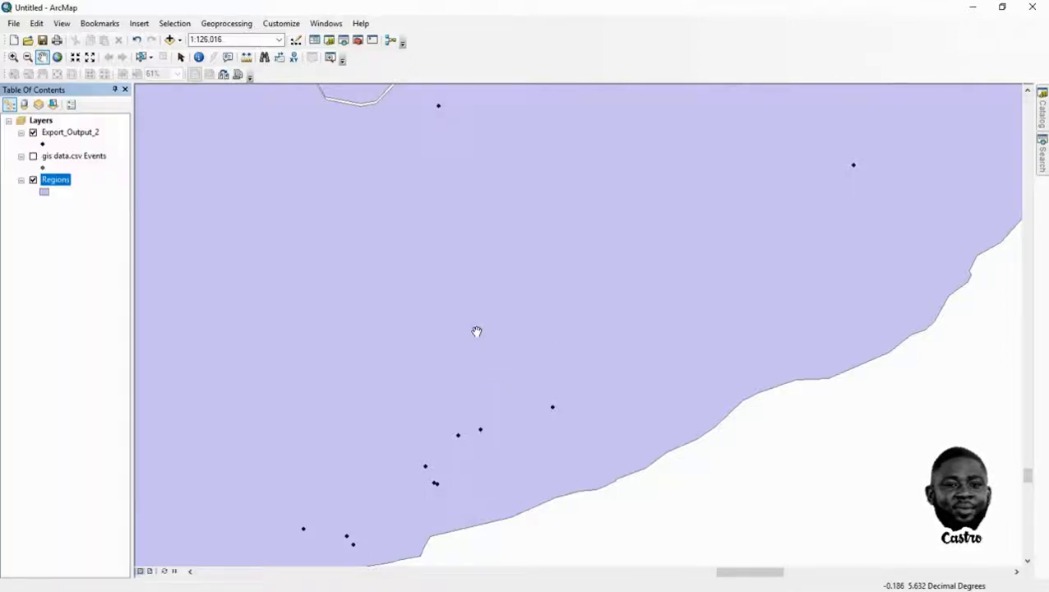
Select the GREATER ACCRA record in the Regions attribute table, zoom to it, and close the table
scroll(477, 323, "down", 1)
scroll(477, 323, "up", 4)
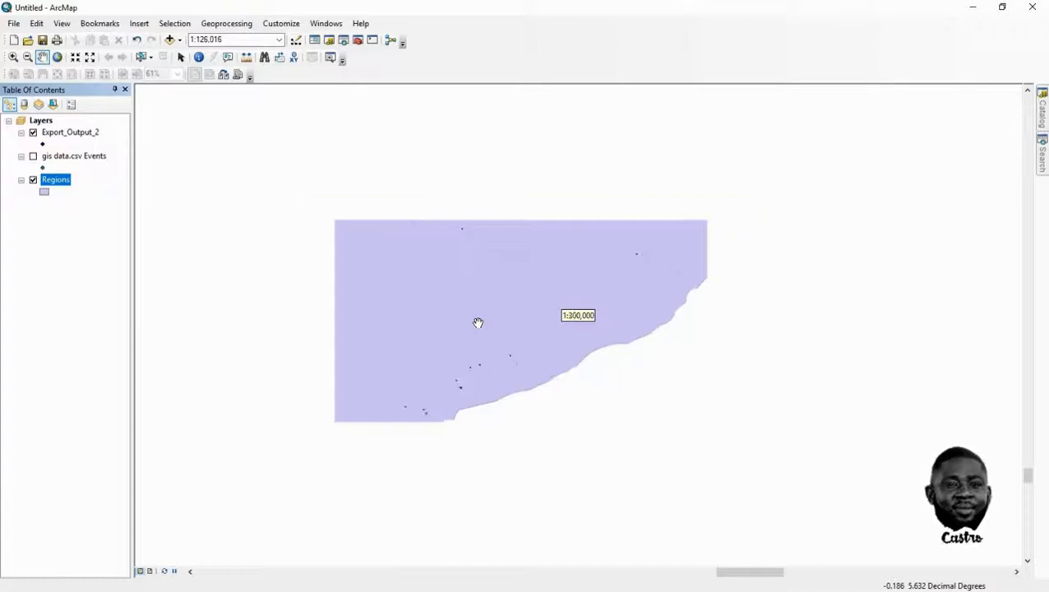
scroll(554, 326, "up", 5)
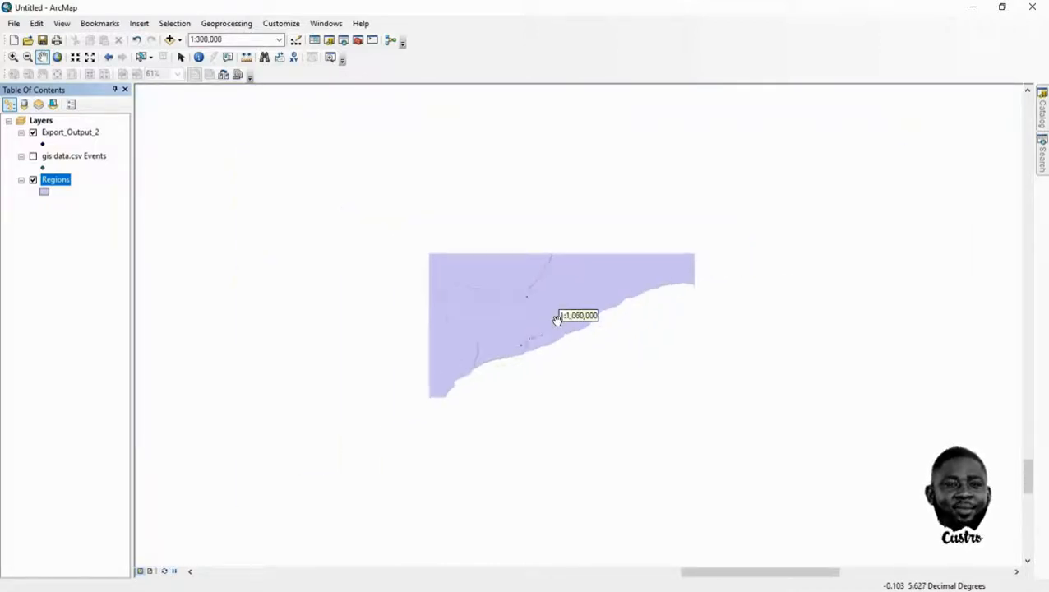
scroll(560, 321, "up", 6)
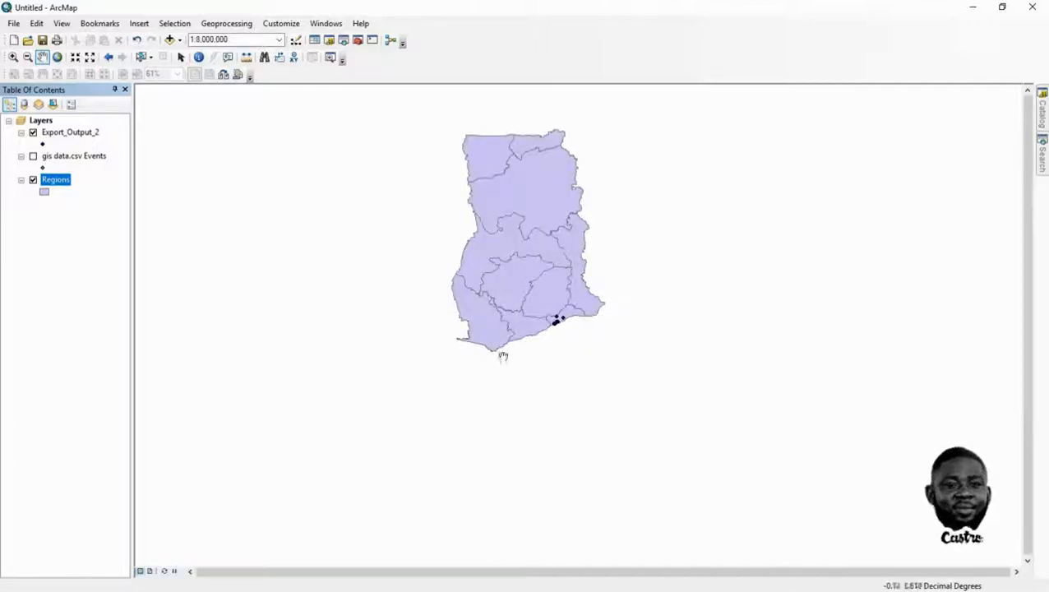
scroll(536, 308, "down", 1)
scroll(536, 309, "down", 7)
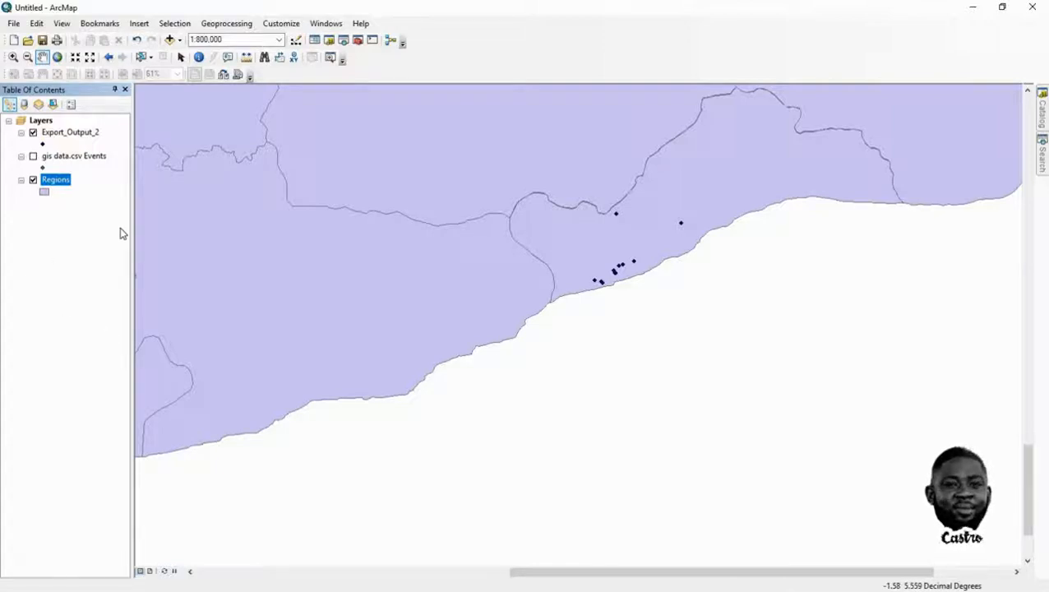
right_click(54, 181)
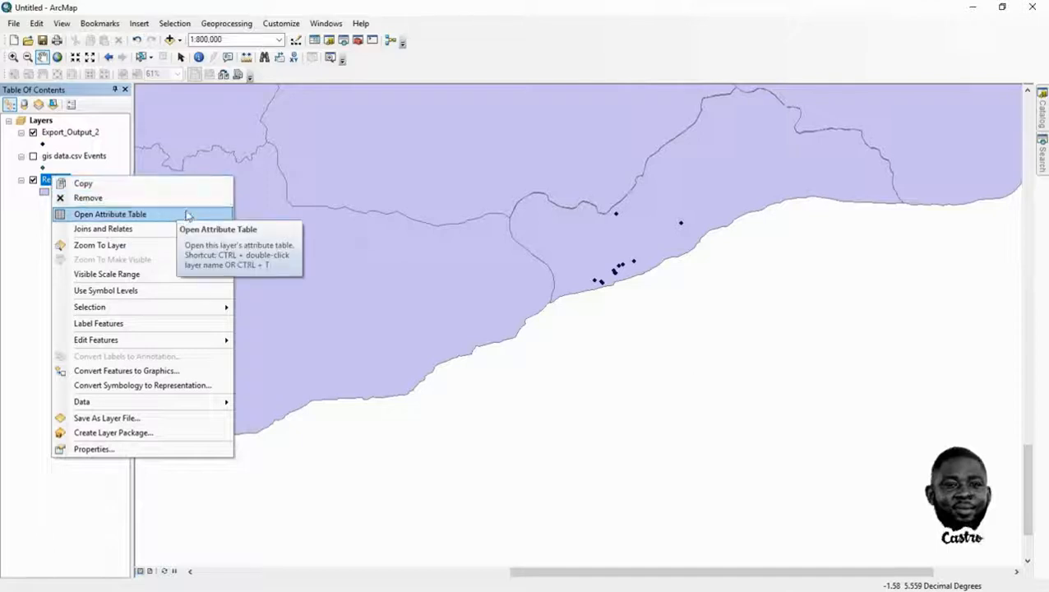
left_click(141, 217)
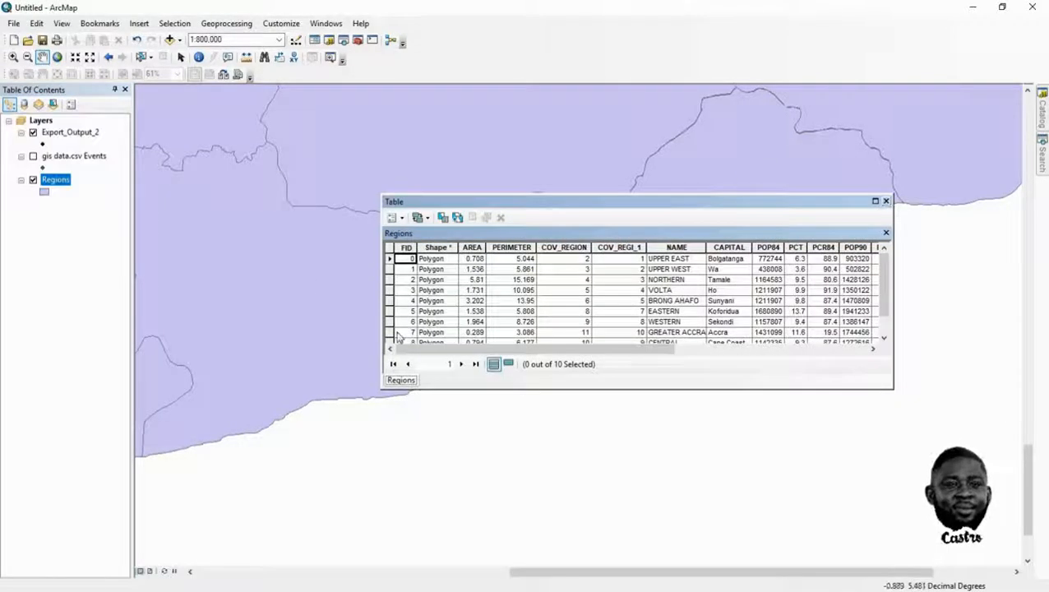
double_click(390, 334)
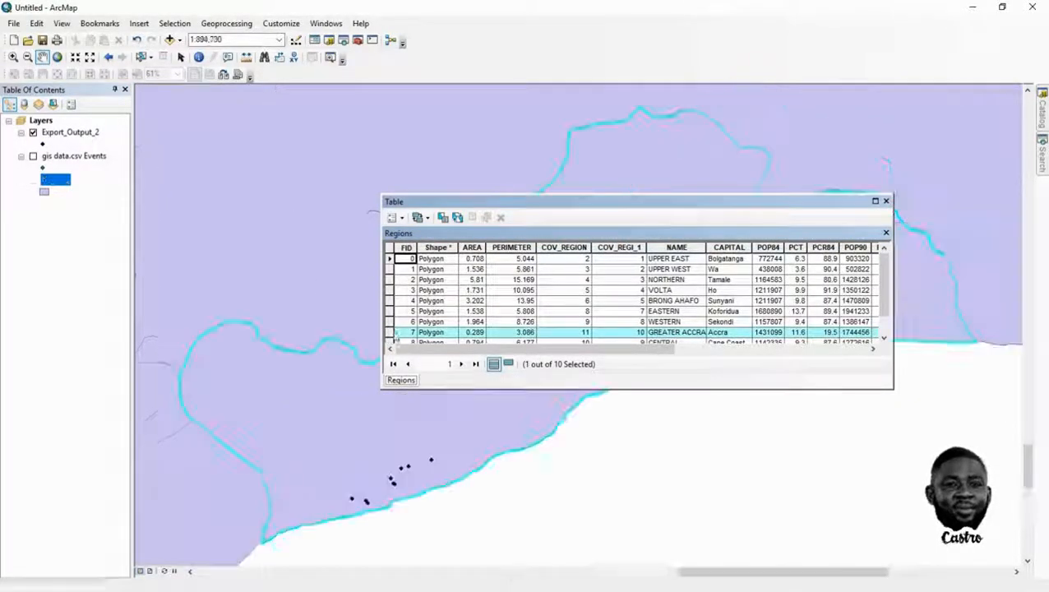
left_click(886, 202)
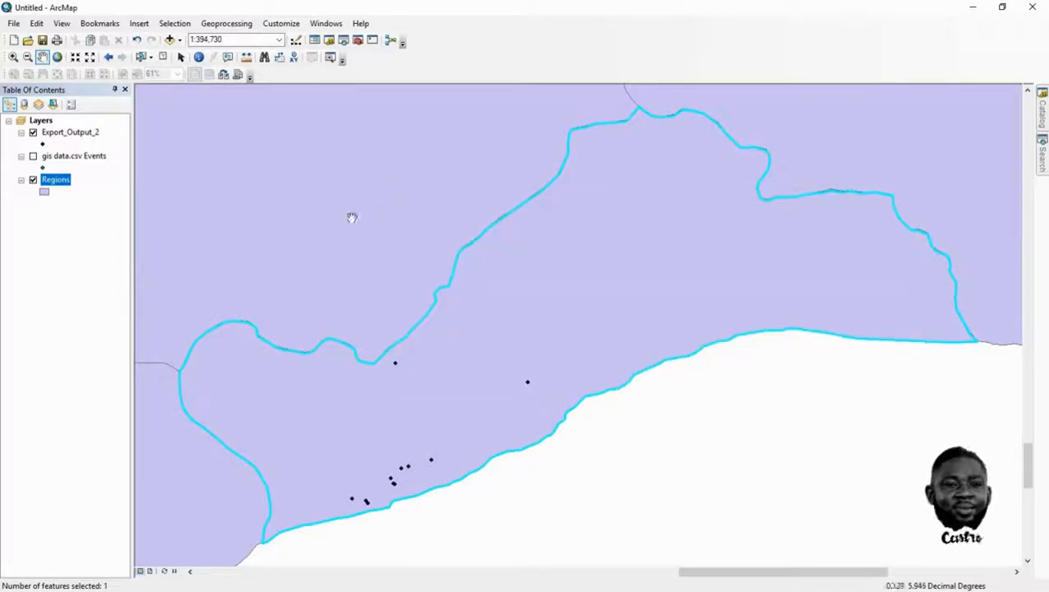
Create a new layer from the selected Greater Accra feature of the Regions layer
right_click(65, 180)
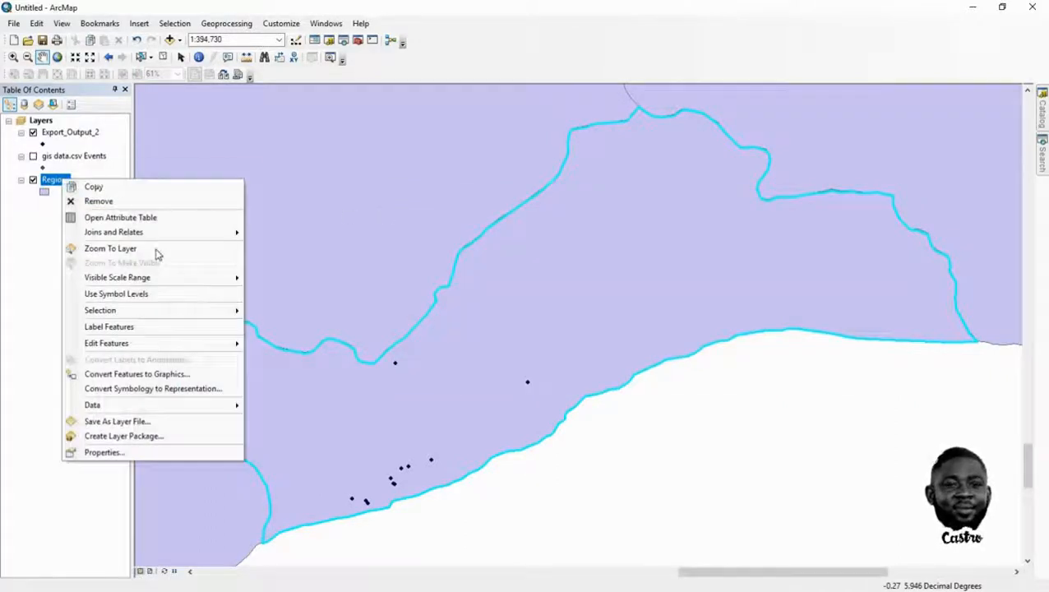
mouse_move(234, 317)
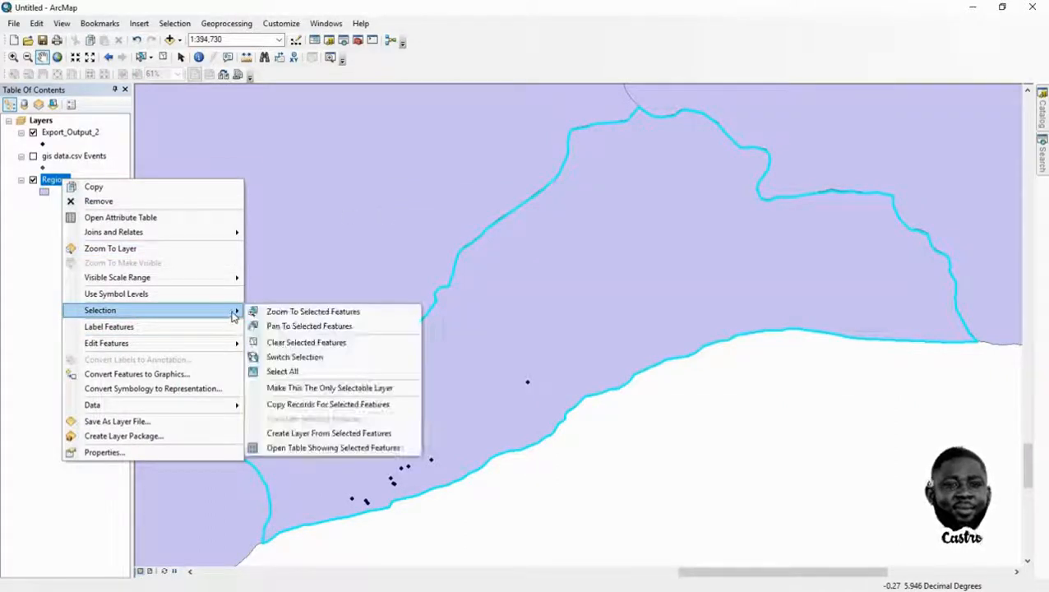
left_click(355, 433)
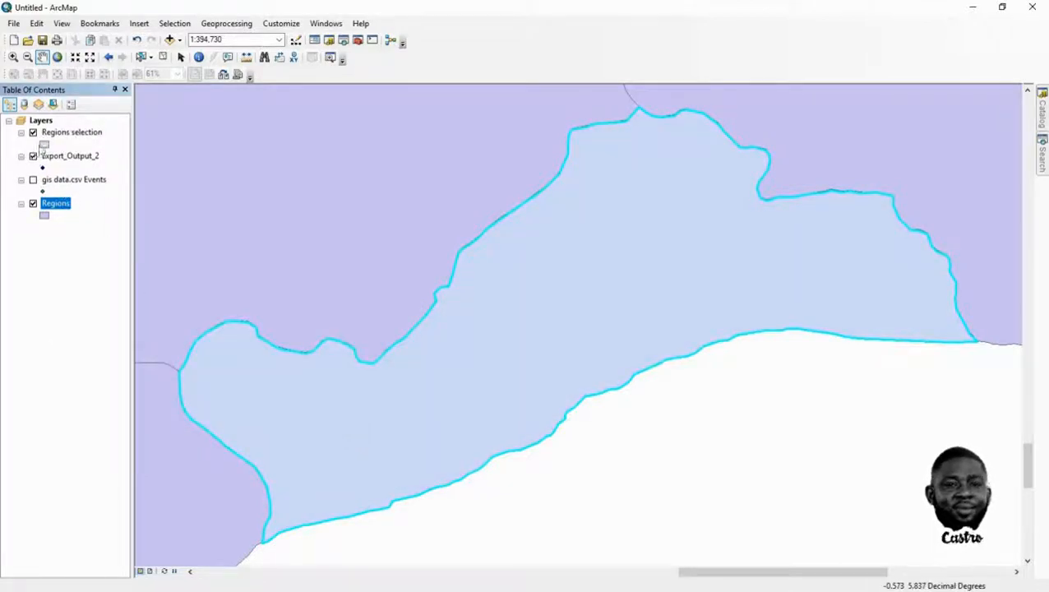
Hide the full Regions layer and move the Regions selection layer below the Export_Output_2 points
left_click(33, 203)
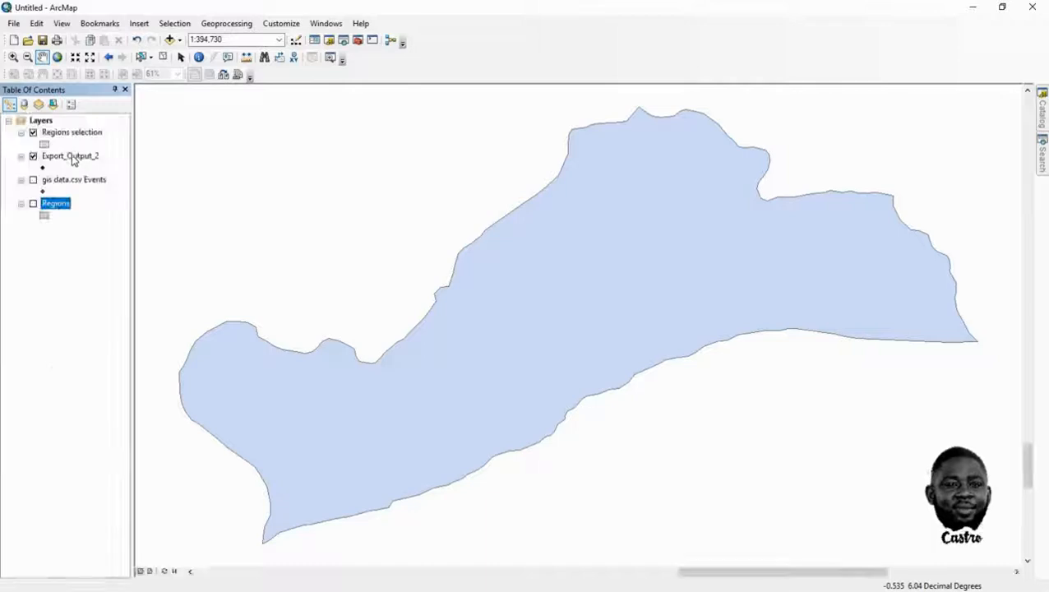
left_click_drag(68, 138, 69, 169)
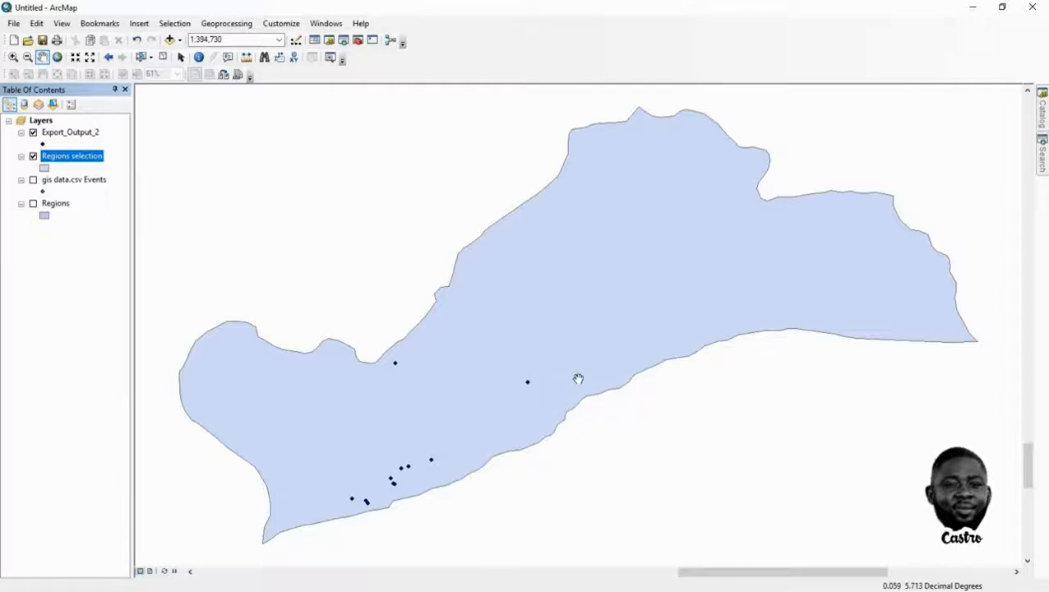
Turn the feature labels of the Regions selection layer on and back off
right_click(76, 160)
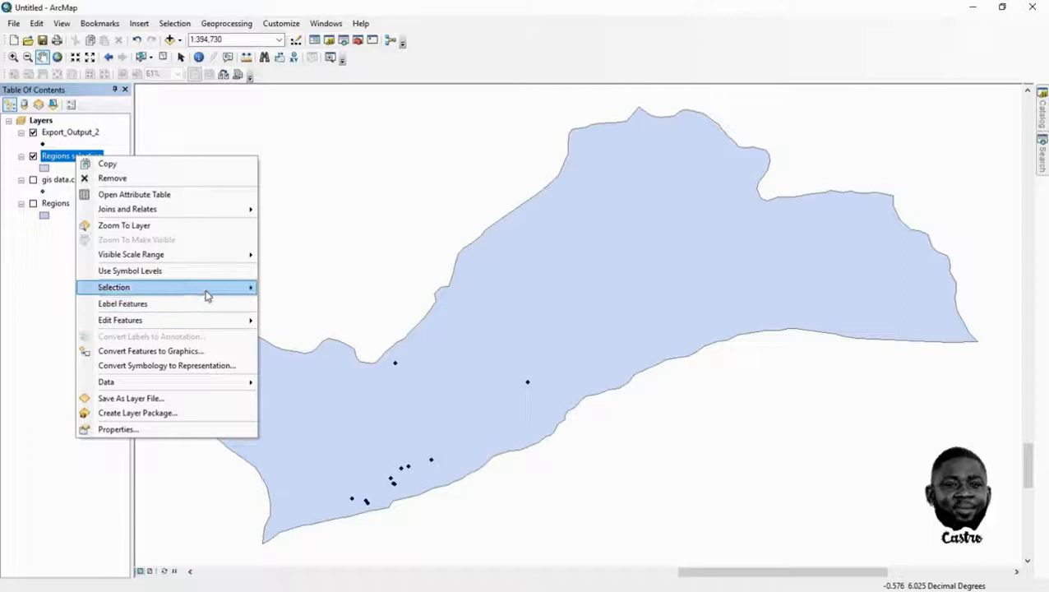
mouse_move(207, 295)
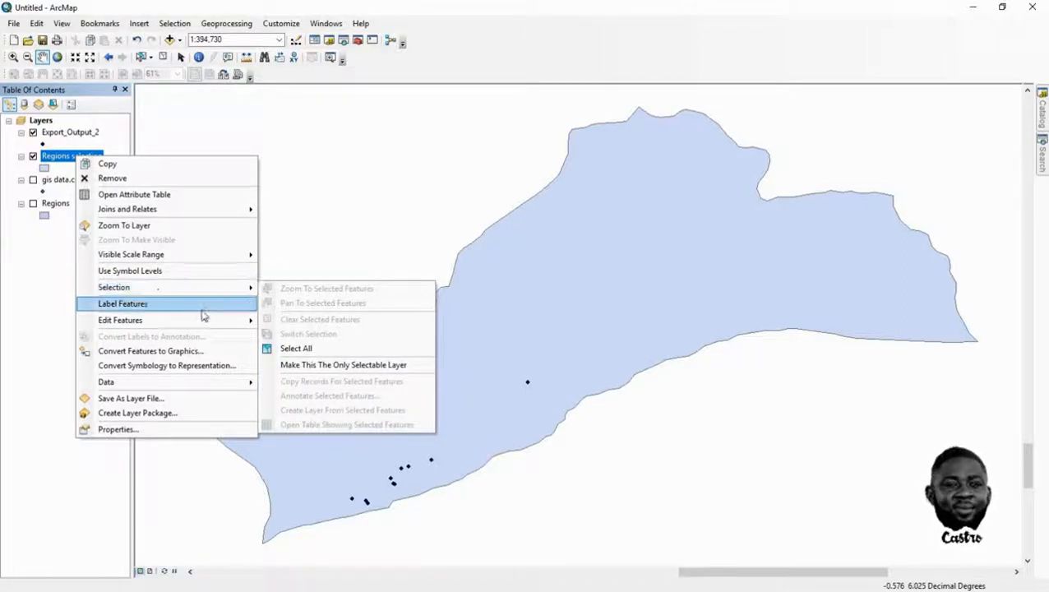
left_click(152, 309)
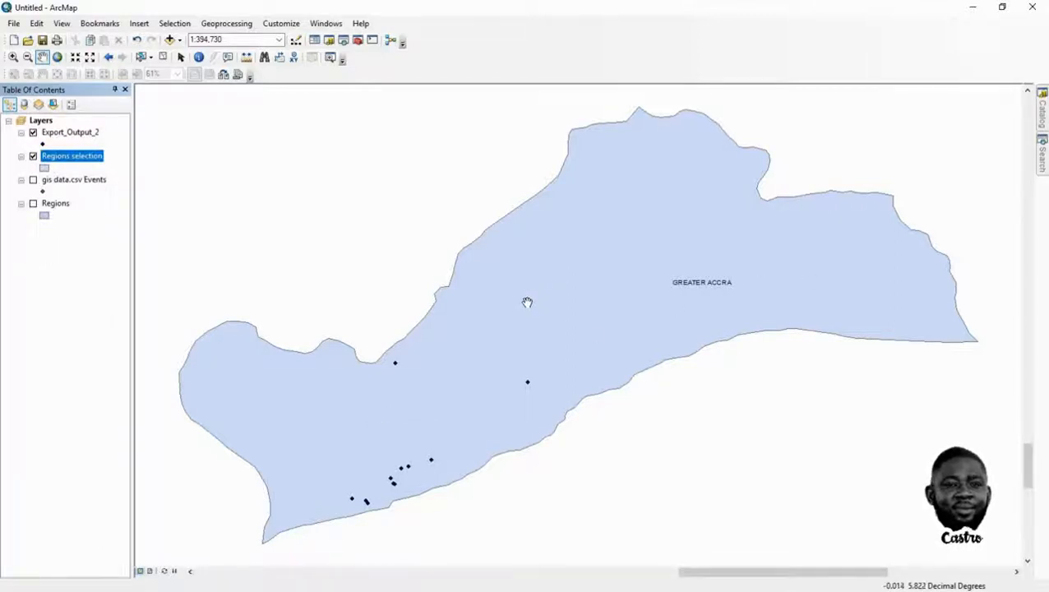
right_click(78, 162)
left_click(96, 307)
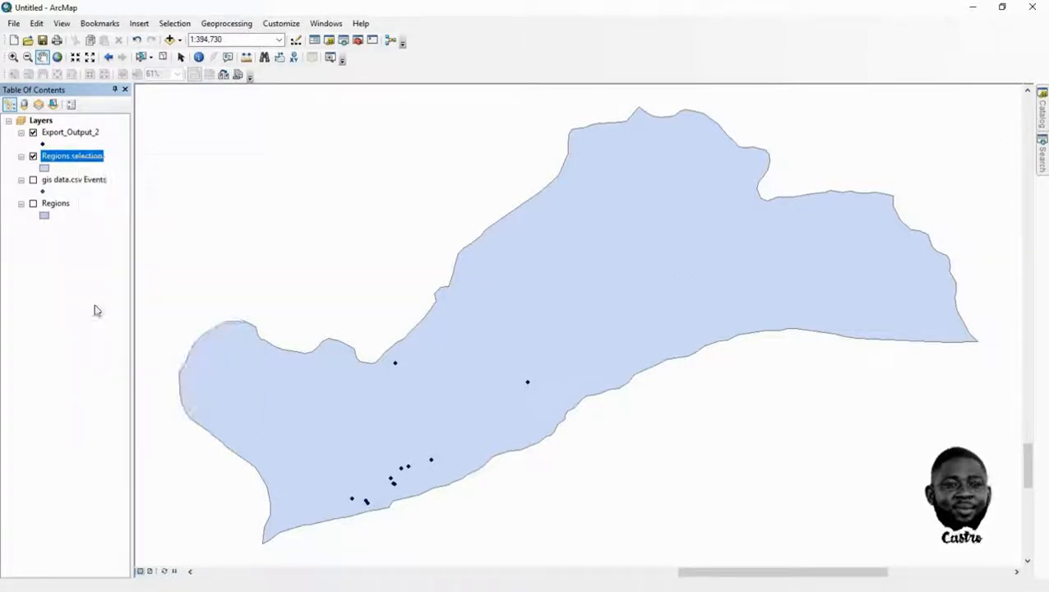
Turn on the feature labels of the Export_Output_2 layer and set its display expression field to TOWN
right_click(61, 133)
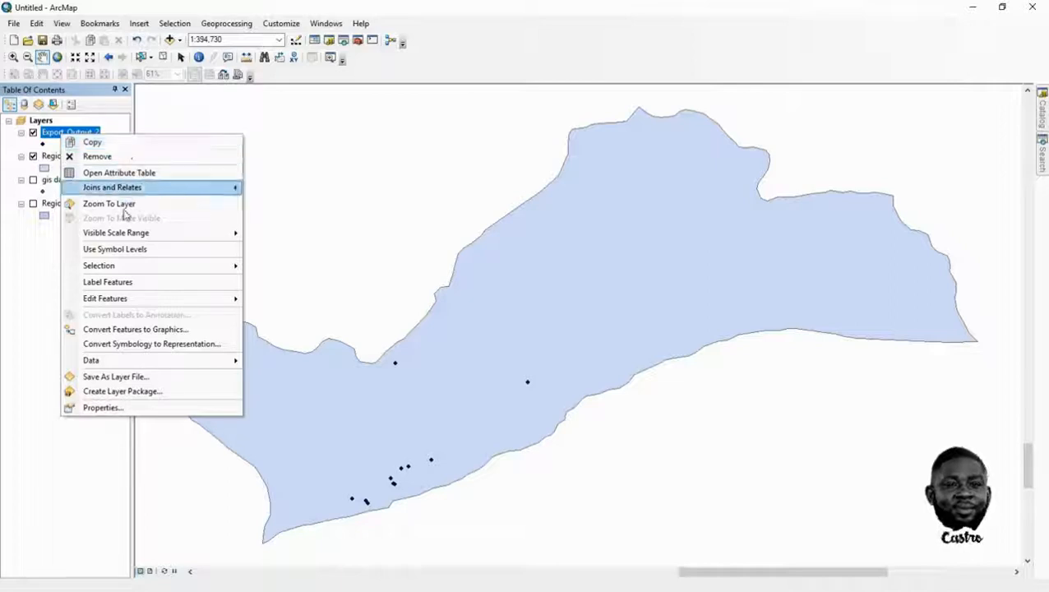
left_click(124, 282)
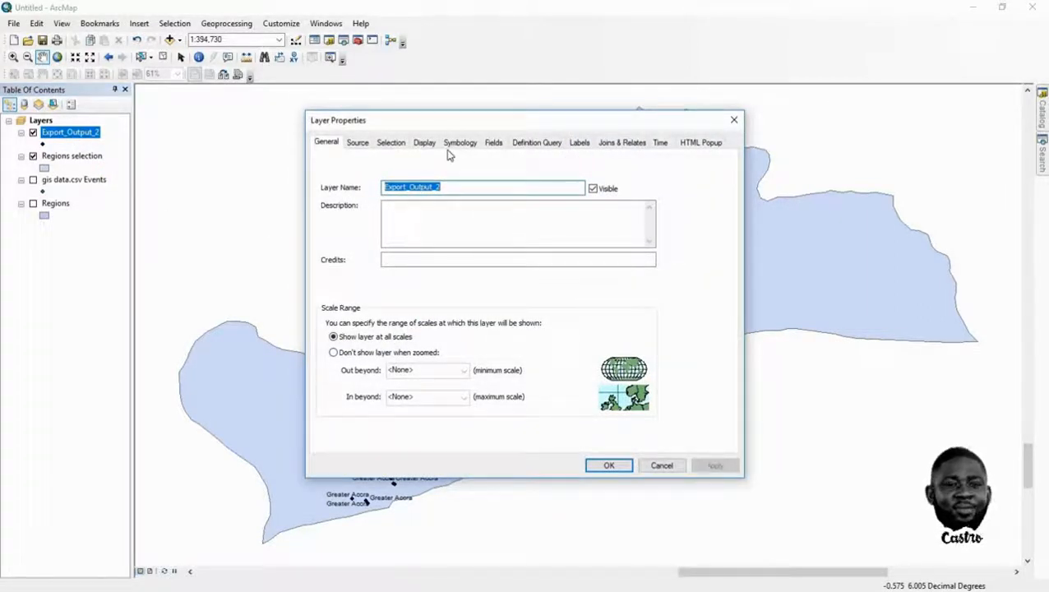
left_click(400, 147)
left_click(423, 144)
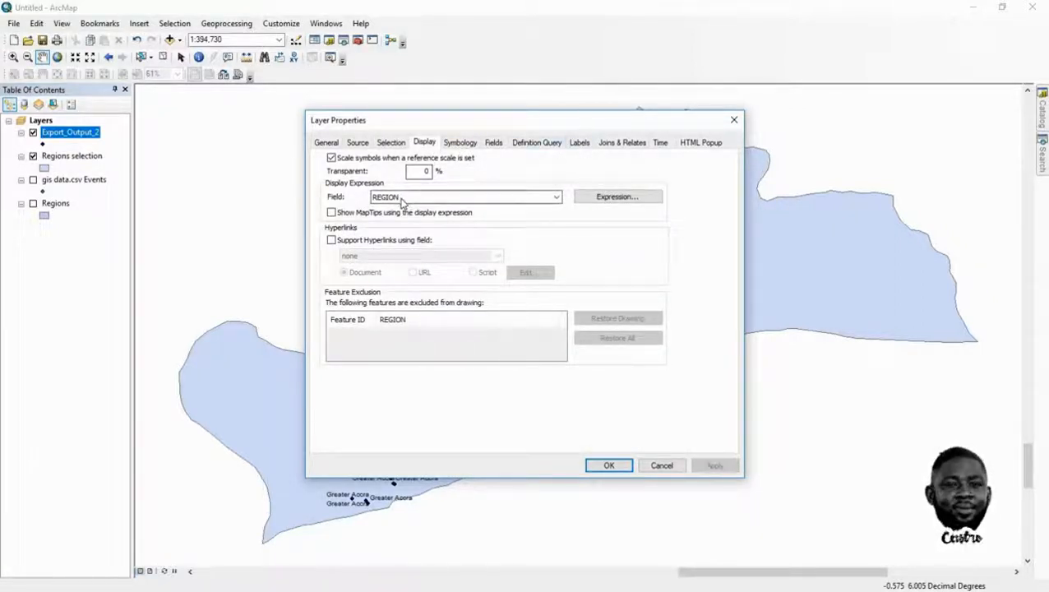
left_click(528, 198)
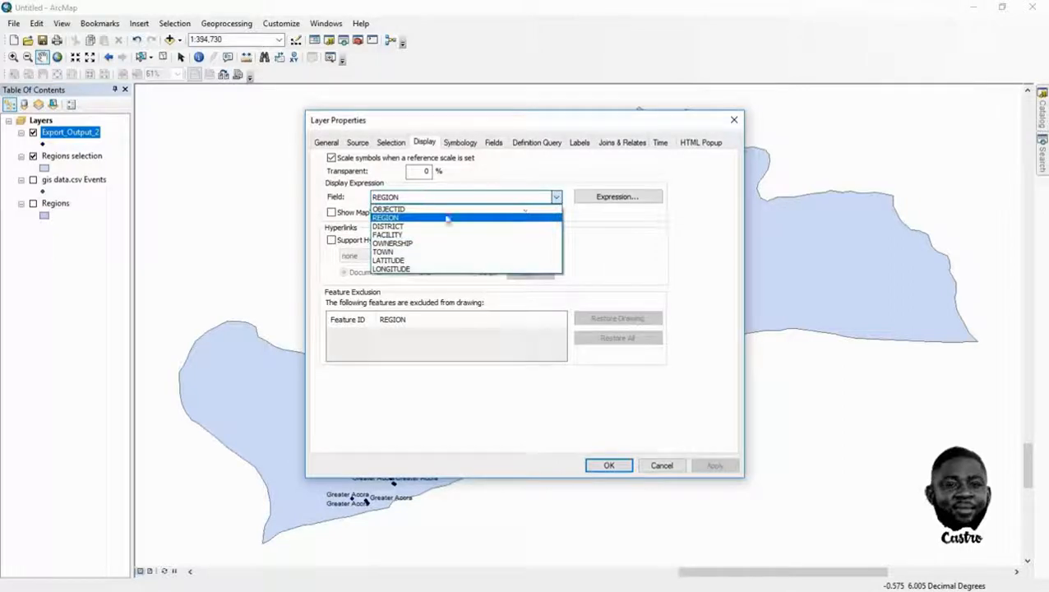
left_click(411, 251)
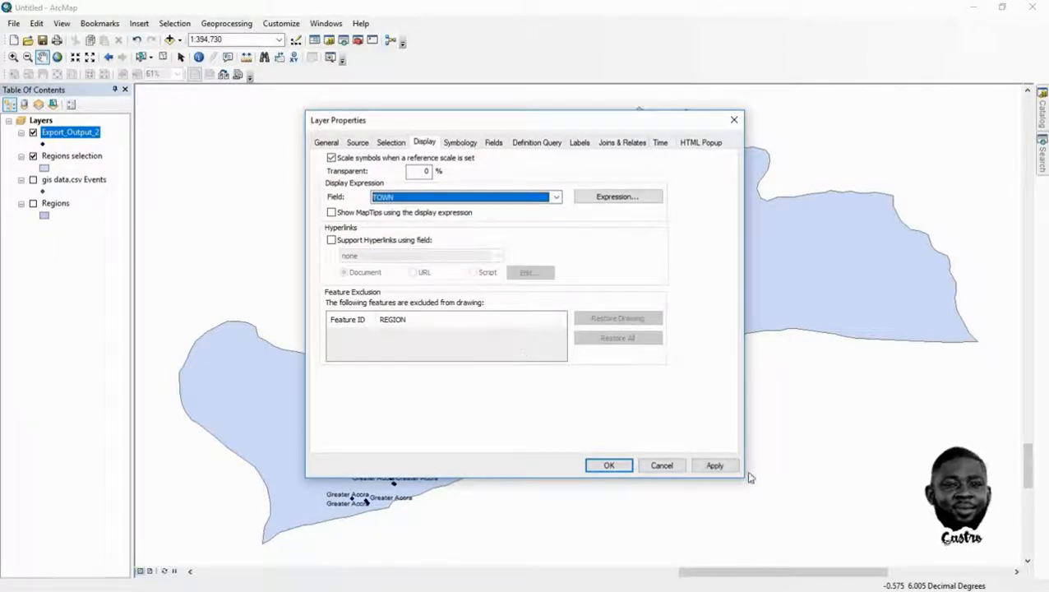
left_click(715, 467)
Enable MapTips using the display expression and set the label field of the Export_Output_2 layer to TOWN
left_click_drag(571, 127, 796, 102)
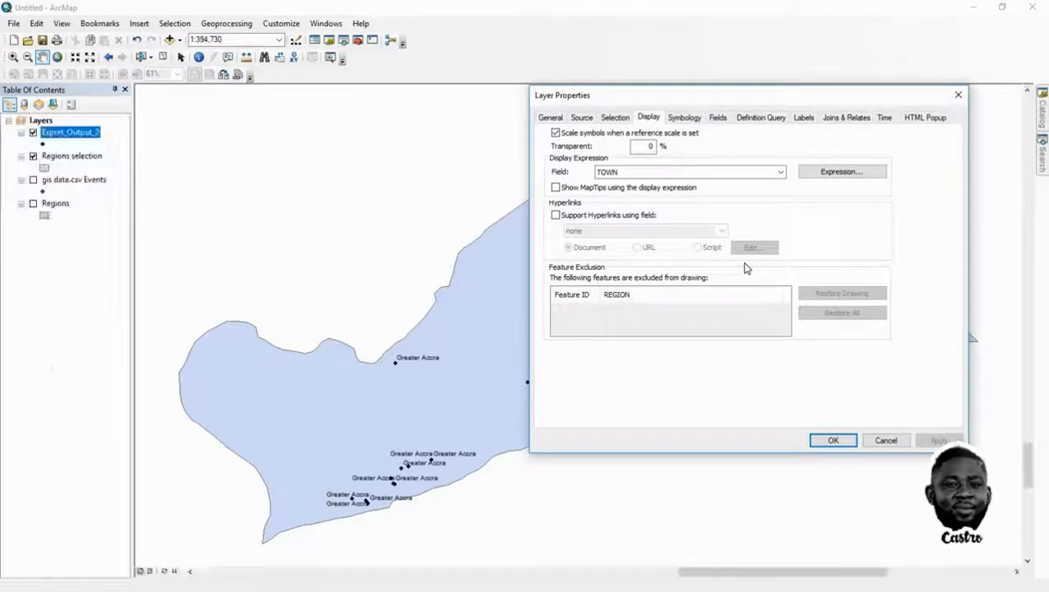
left_click(558, 189)
left_click(803, 118)
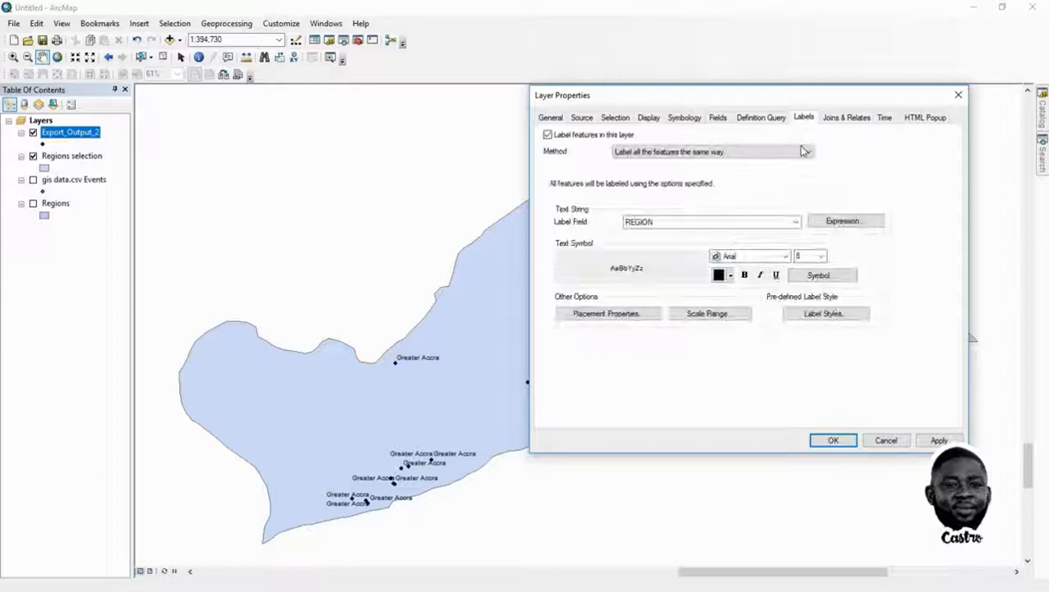
left_click(794, 222)
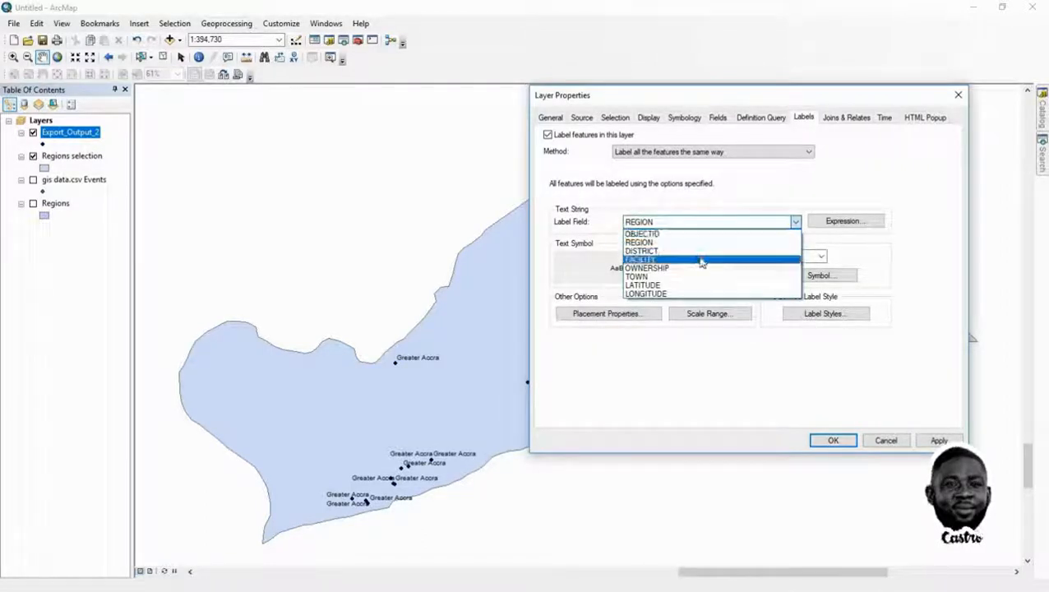
left_click(676, 277)
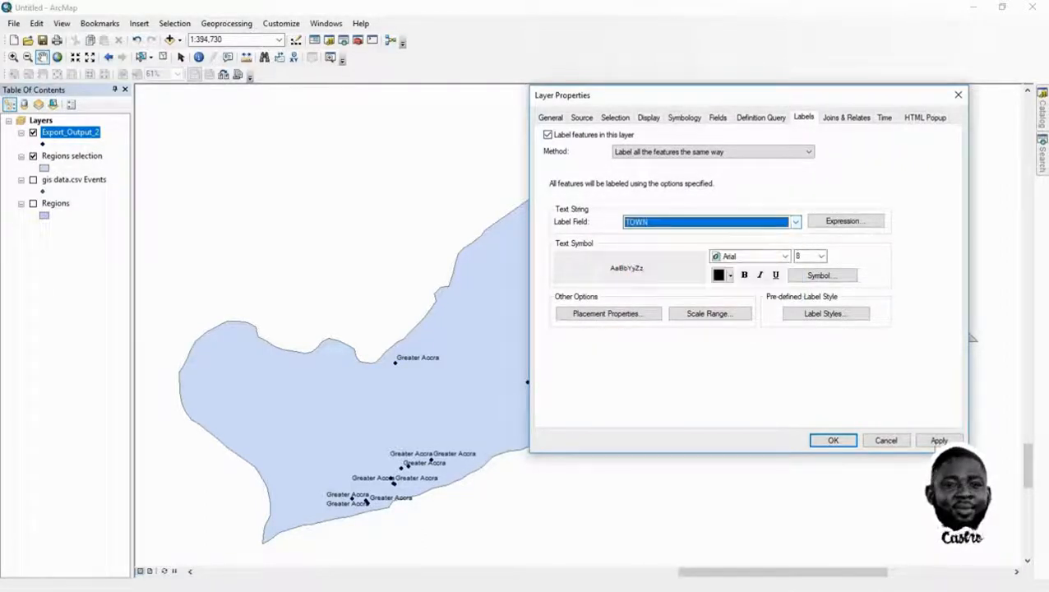
left_click(931, 444)
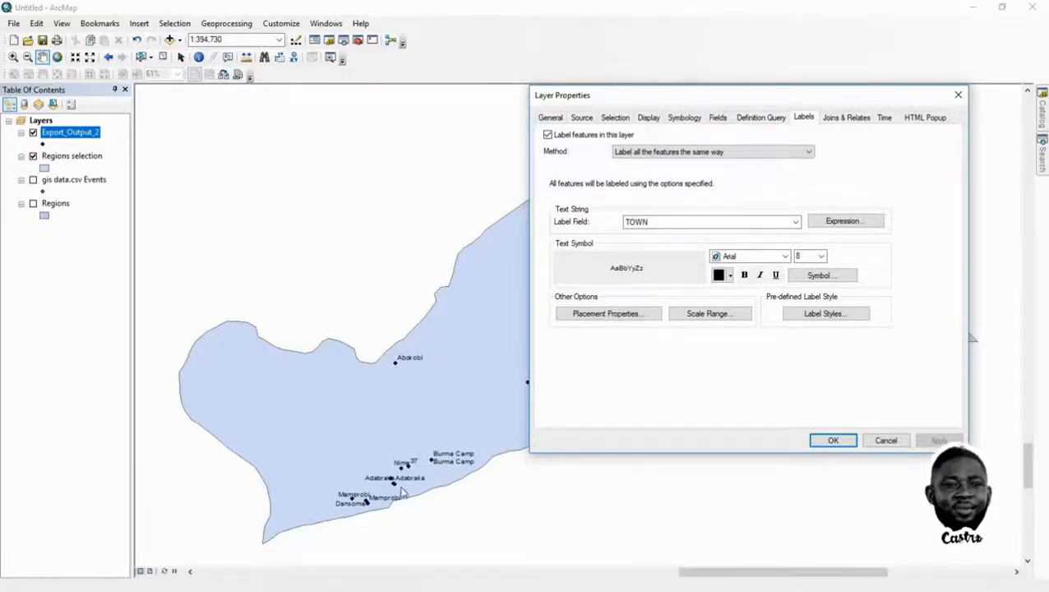
left_click(833, 442)
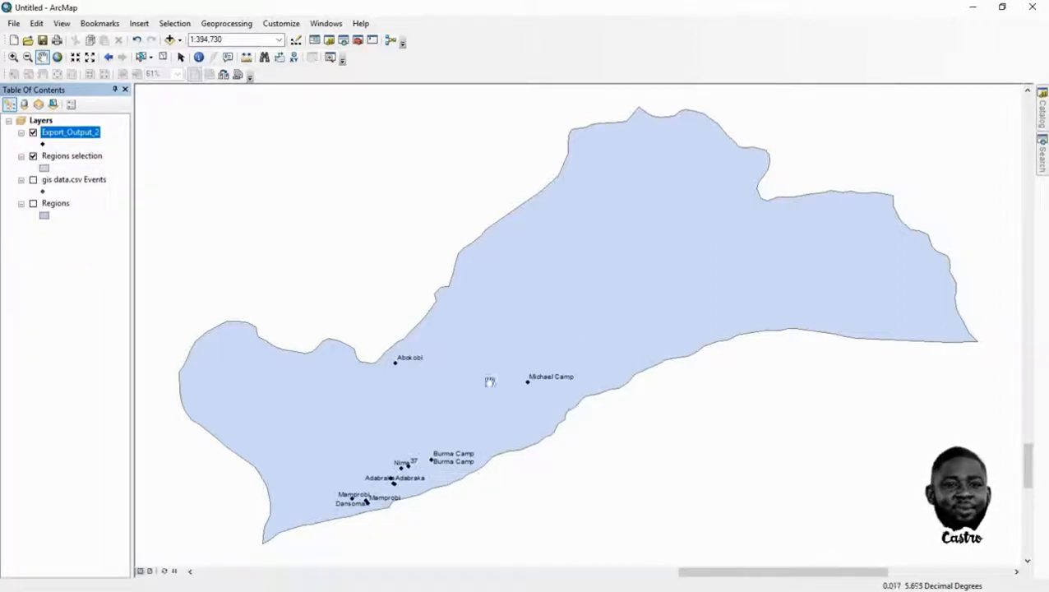
Open the label placement properties of Export_Output_2 and choose to offset labels horizontally around the point
right_click(72, 133)
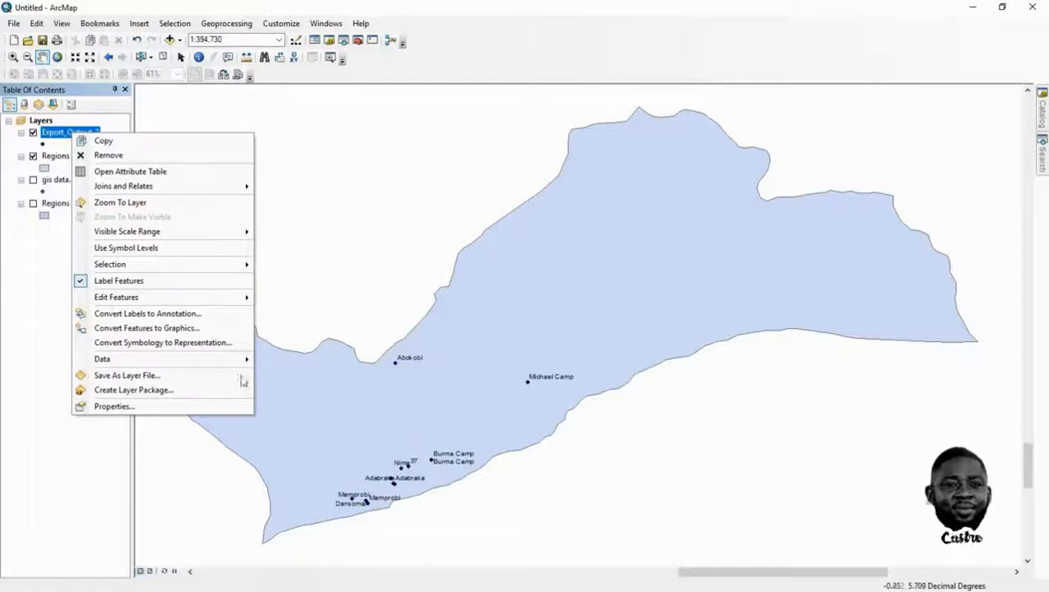
left_click(198, 406)
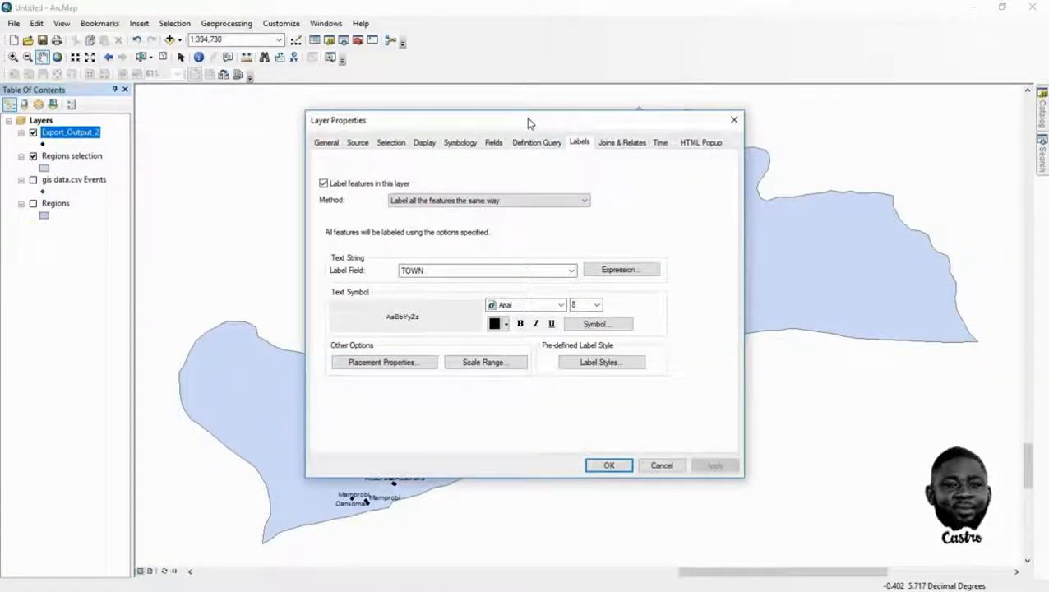
left_click_drag(528, 123, 797, 115)
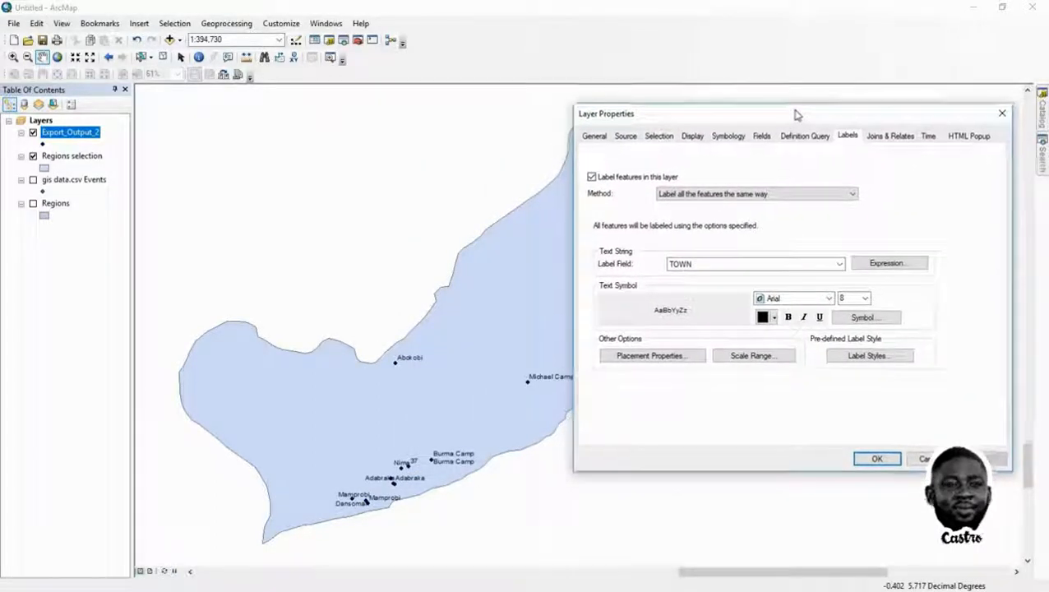
left_click(666, 355)
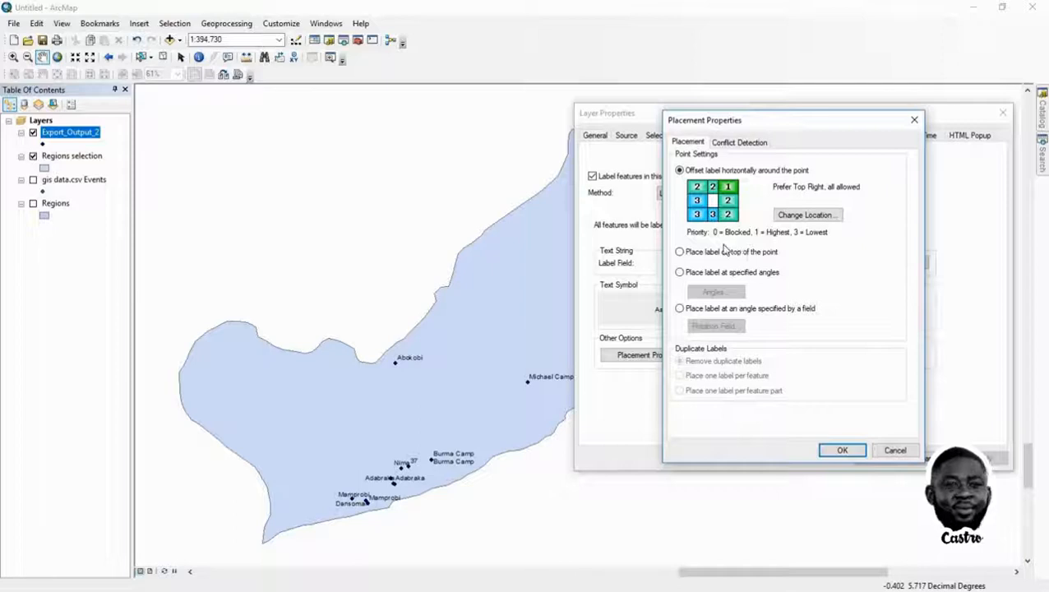
left_click(679, 252)
left_click(679, 170)
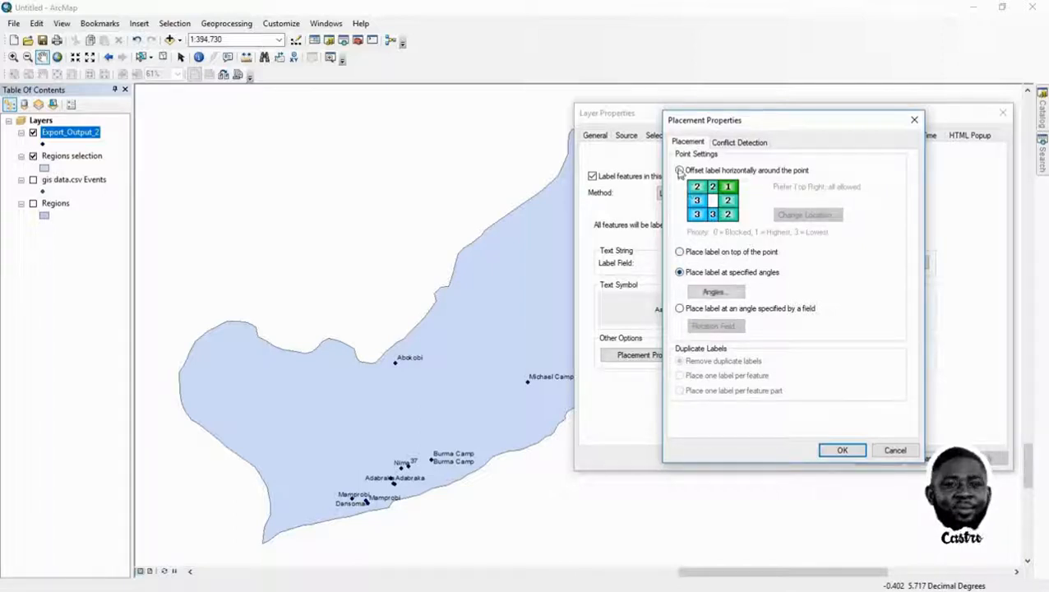
Set the point label location to Bottom Left Only and apply it to the Export_Output_2 labels
left_click(806, 215)
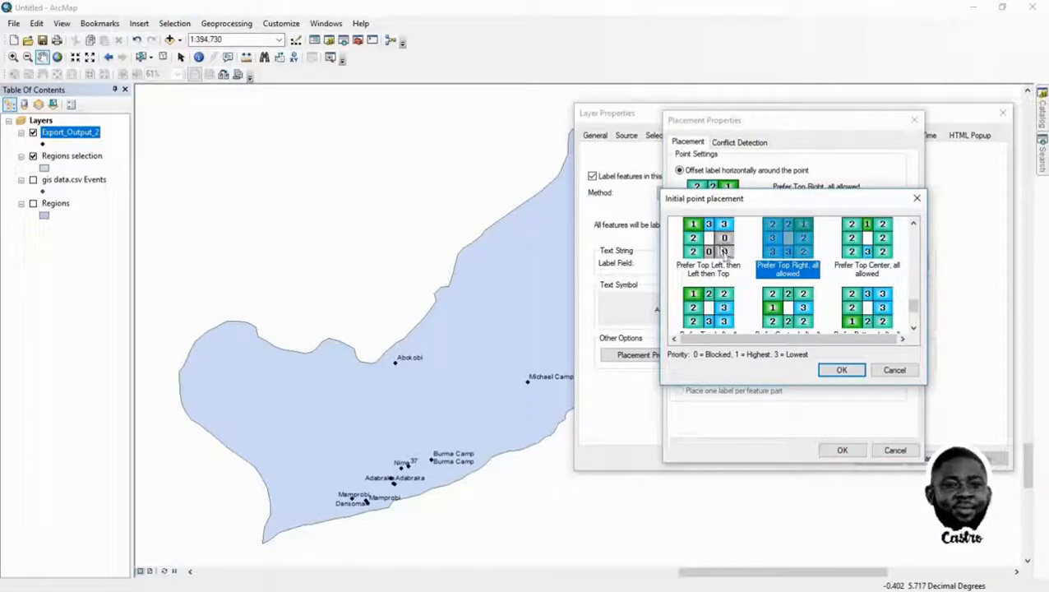
scroll(724, 253, "down", 2)
left_click(709, 247)
left_click(841, 370)
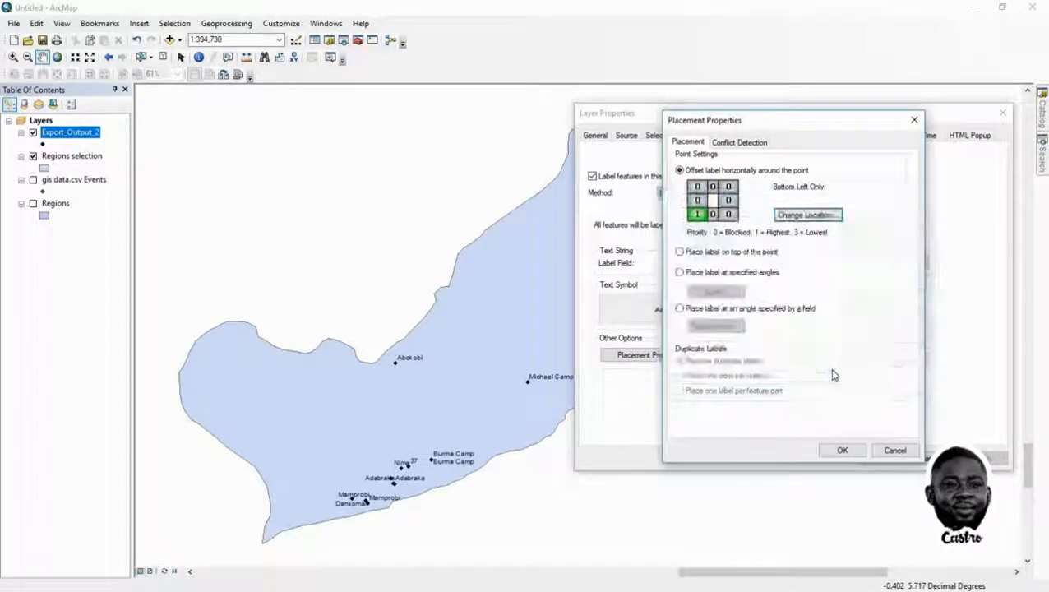
left_click(839, 450)
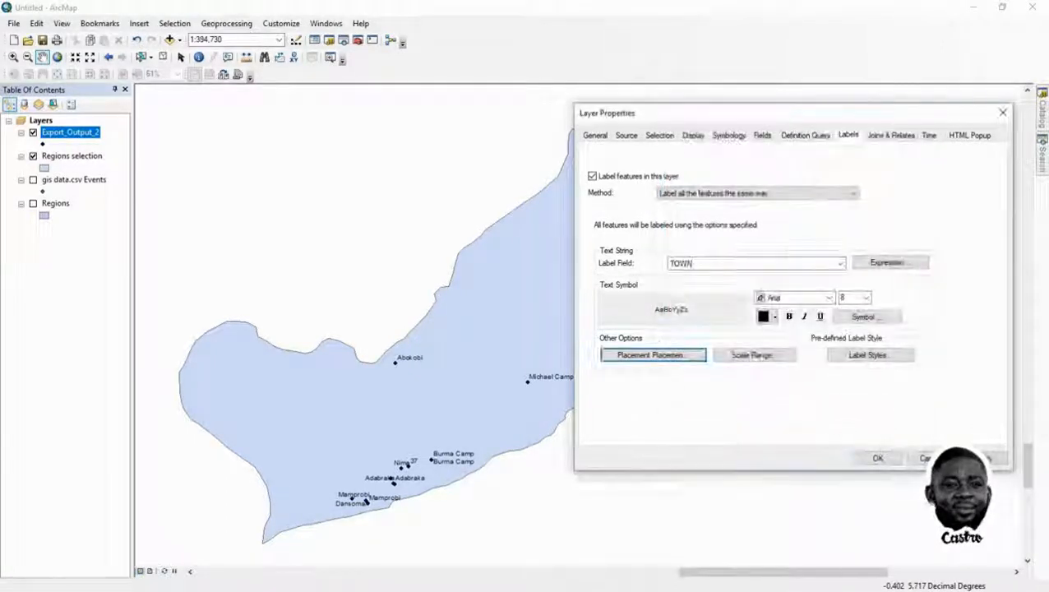
left_click(984, 458)
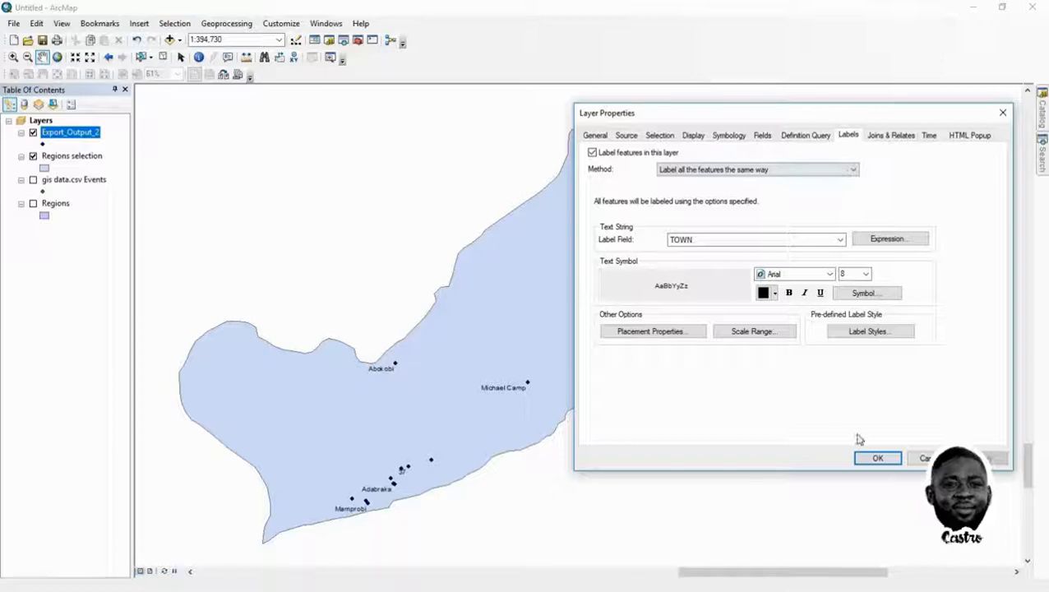
left_click(877, 459)
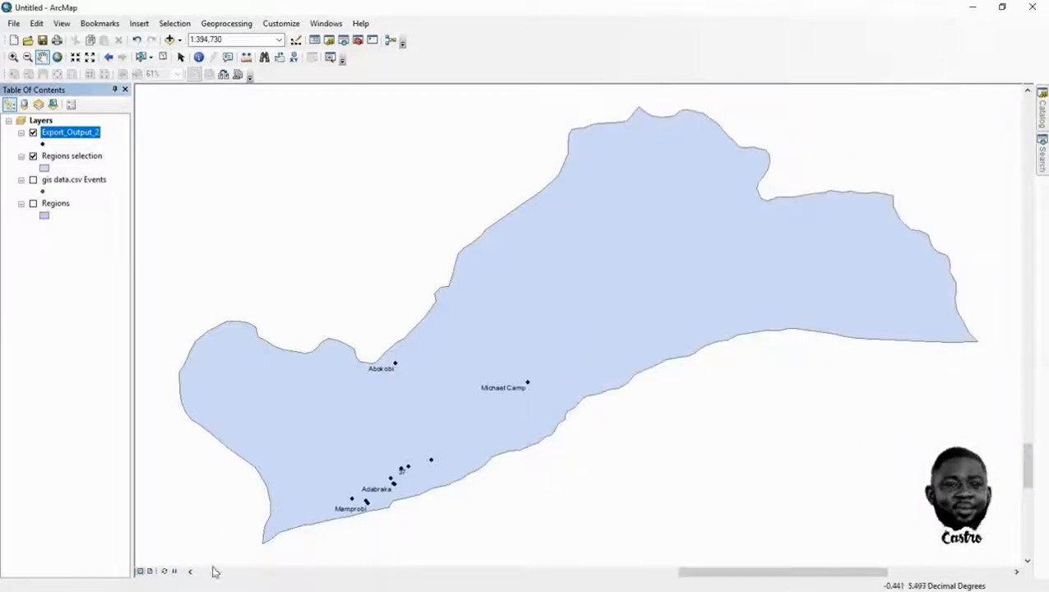
Switch the map from data view to layout view
left_click(149, 571)
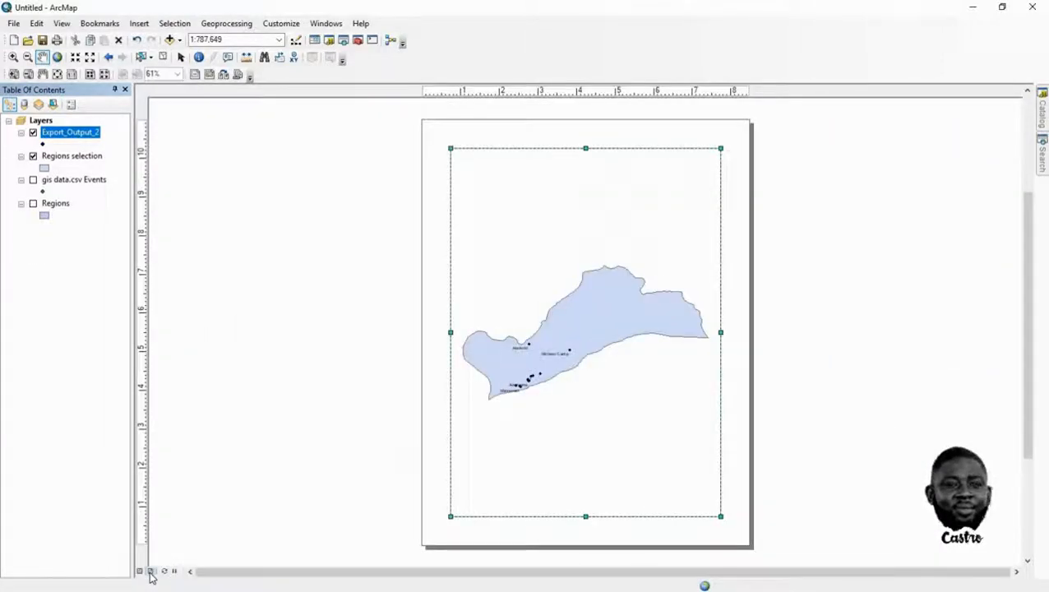